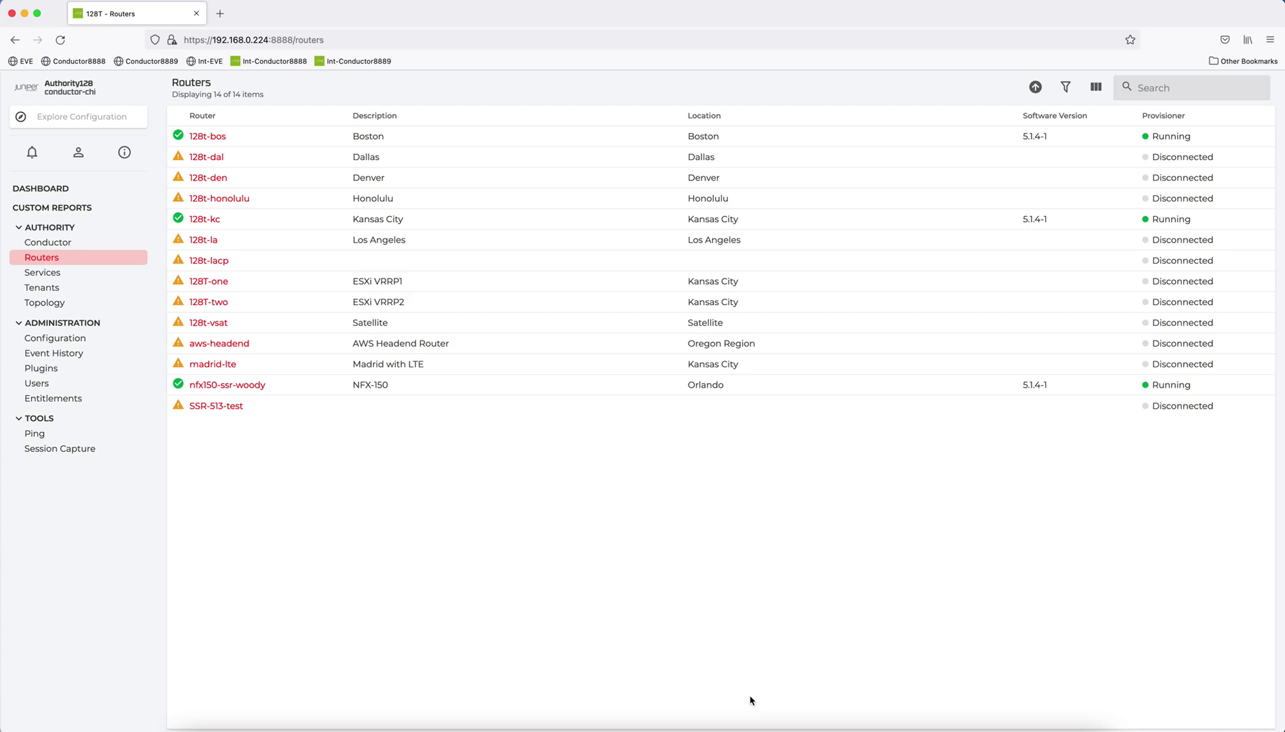
# Create template 'Branch-Router-Template' with description 'Config template for branch routers' and save it.
pyautogui.click(110, 340)
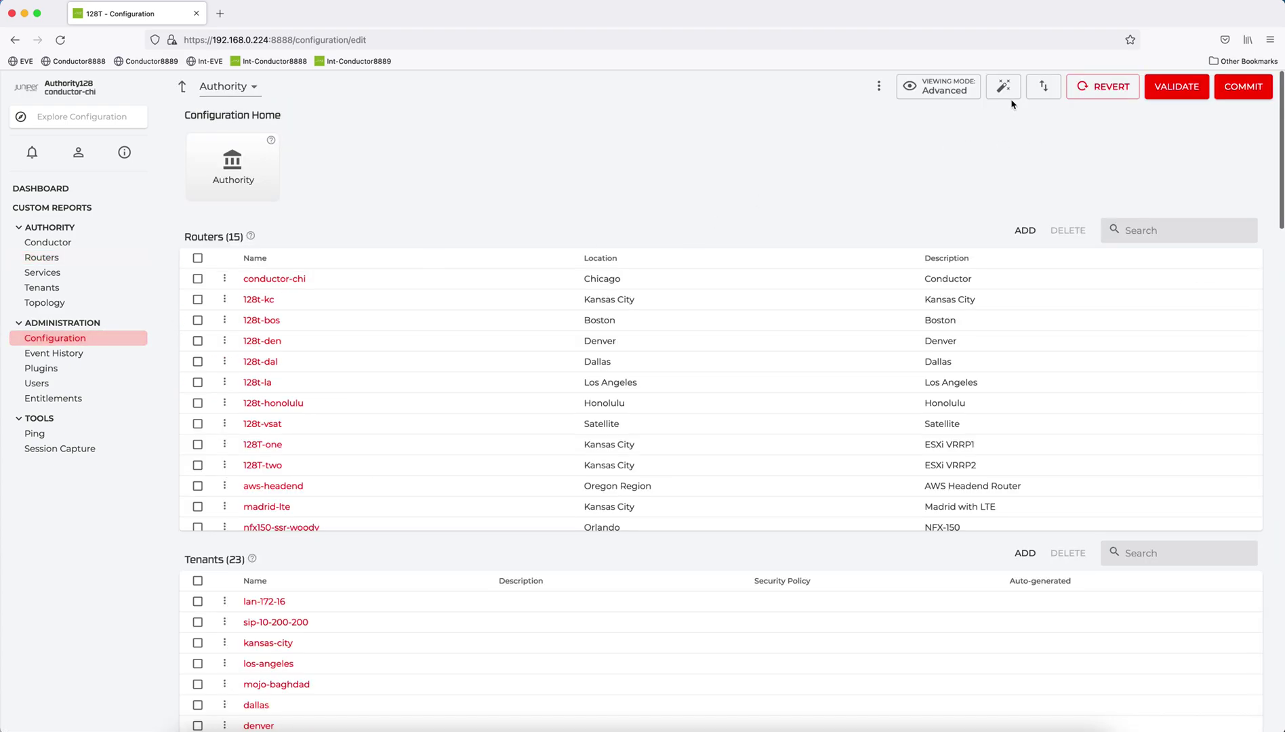
pyautogui.click(1003, 88)
pyautogui.click(718, 505)
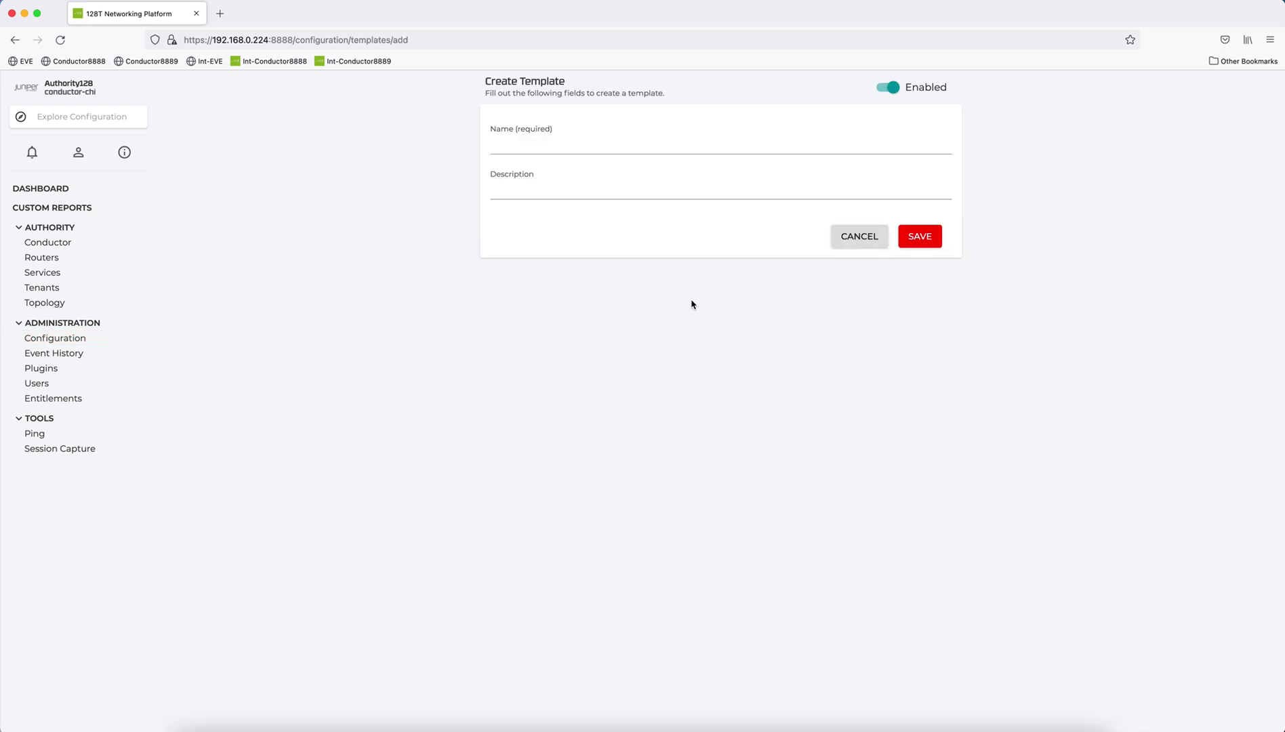
pyautogui.click(659, 144)
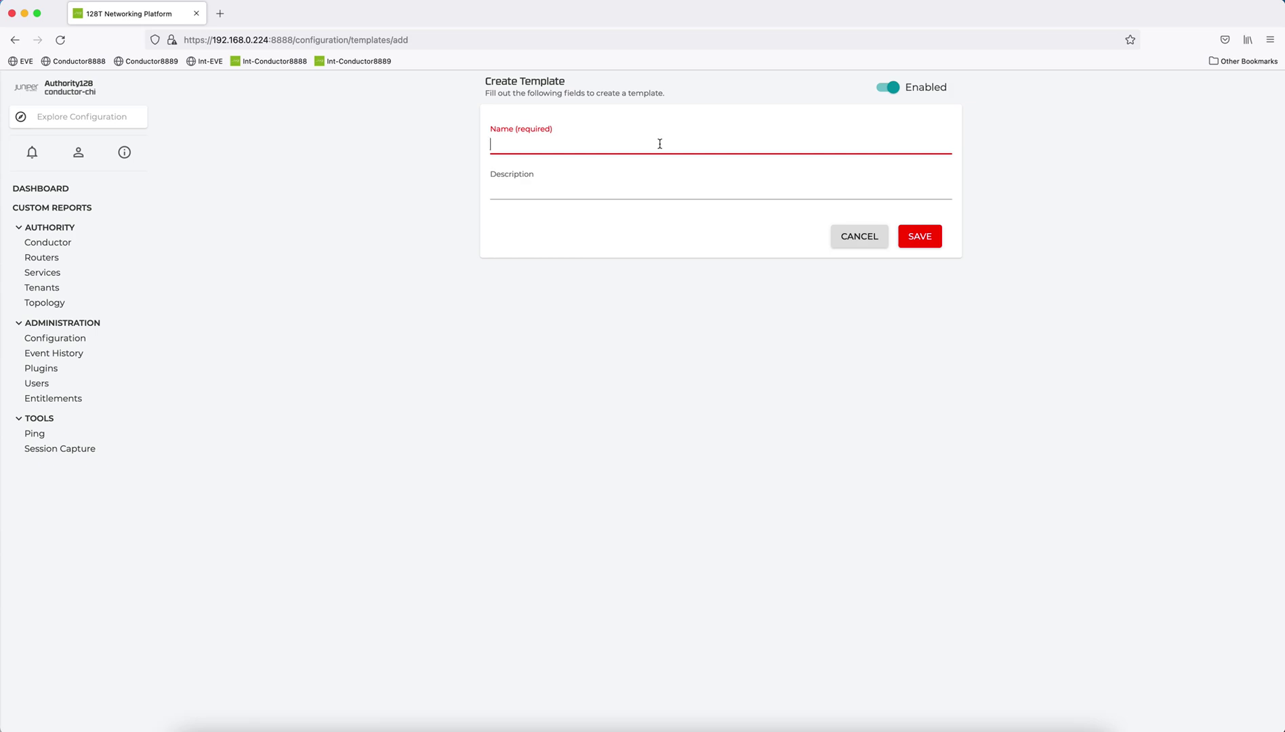
pyautogui.write('Branch-Router-Template')
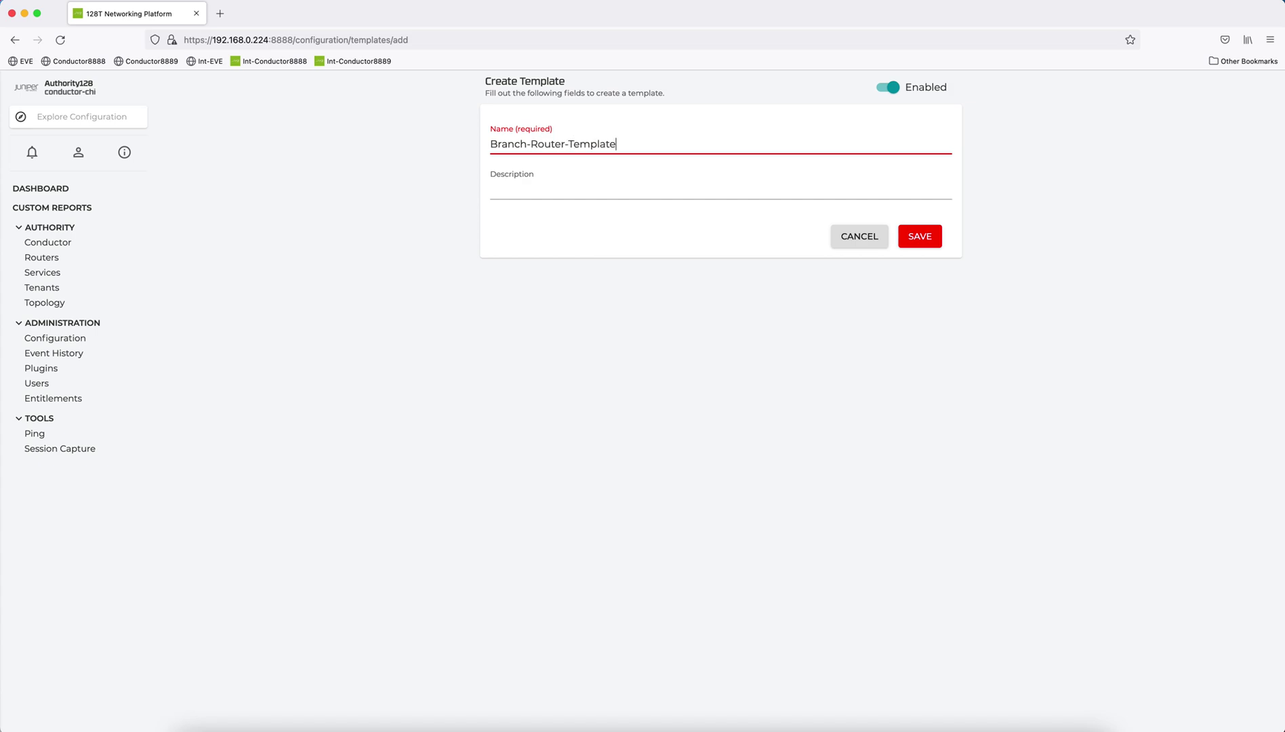
pyautogui.click(654, 186)
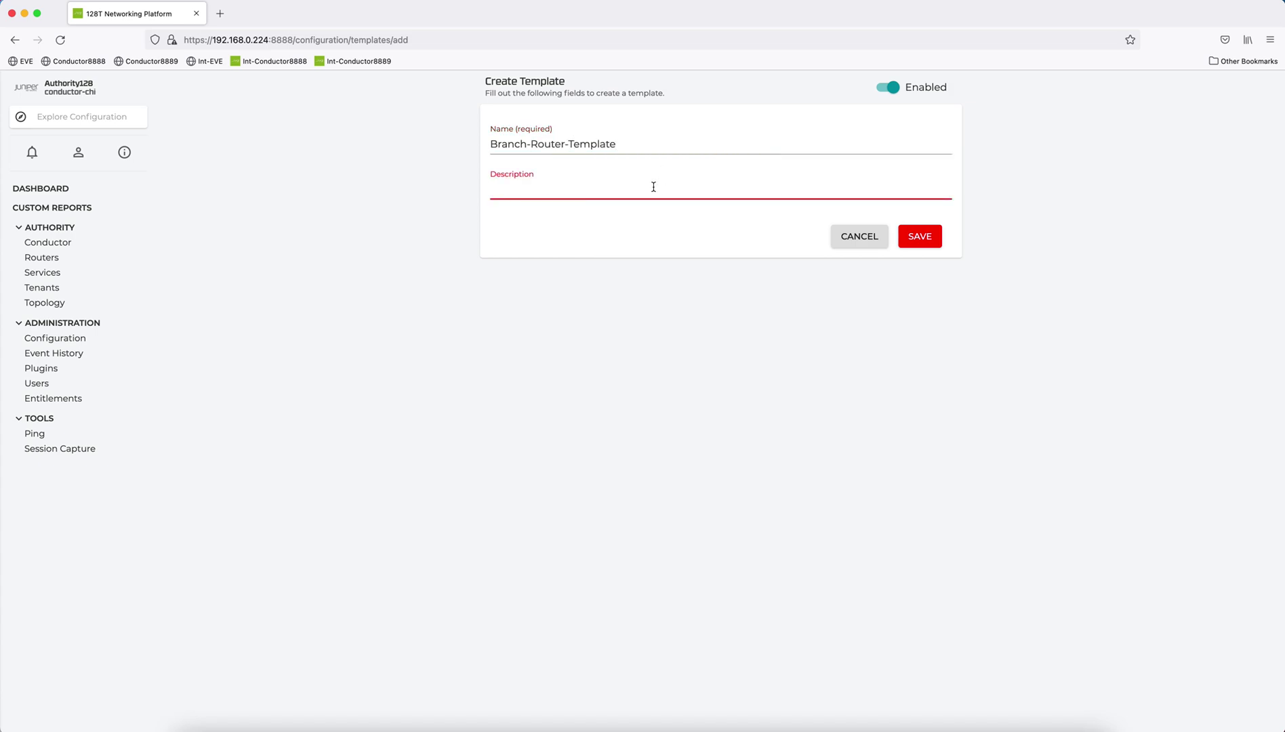
pyautogui.write('Config template for branc')
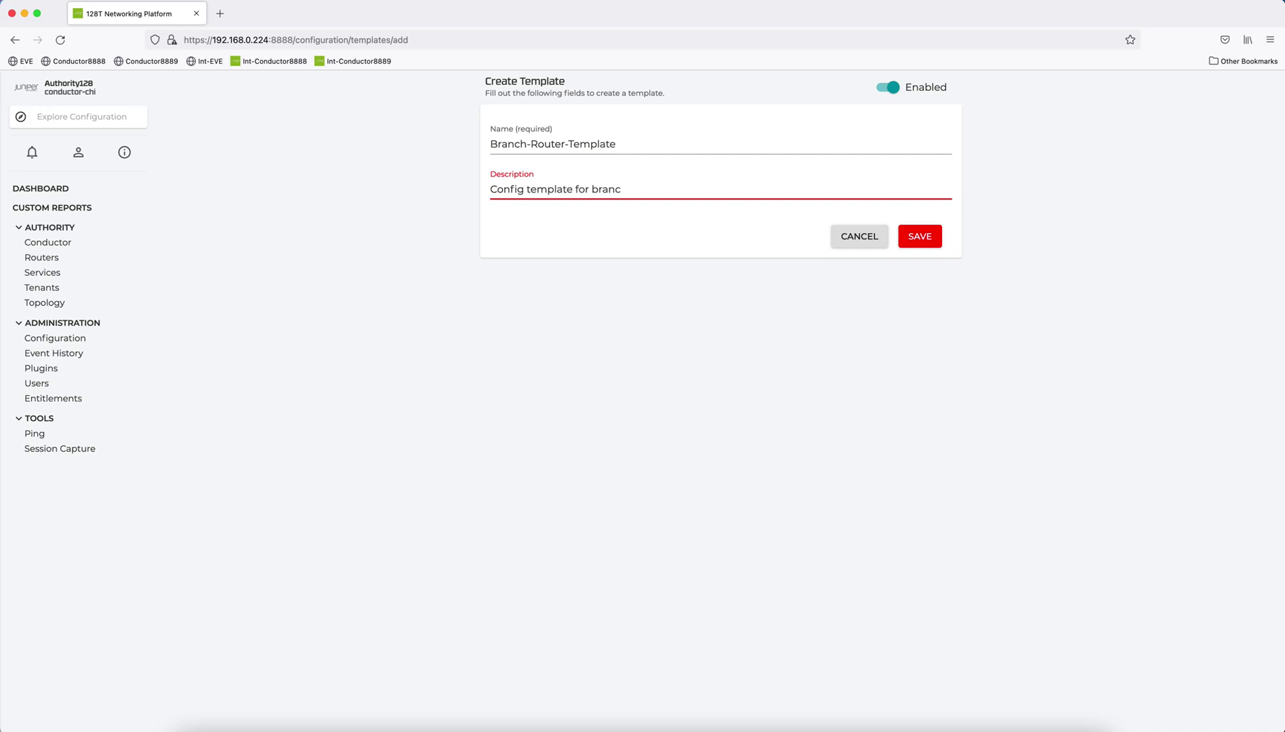
pyautogui.write('h routers')
pyautogui.click(916, 243)
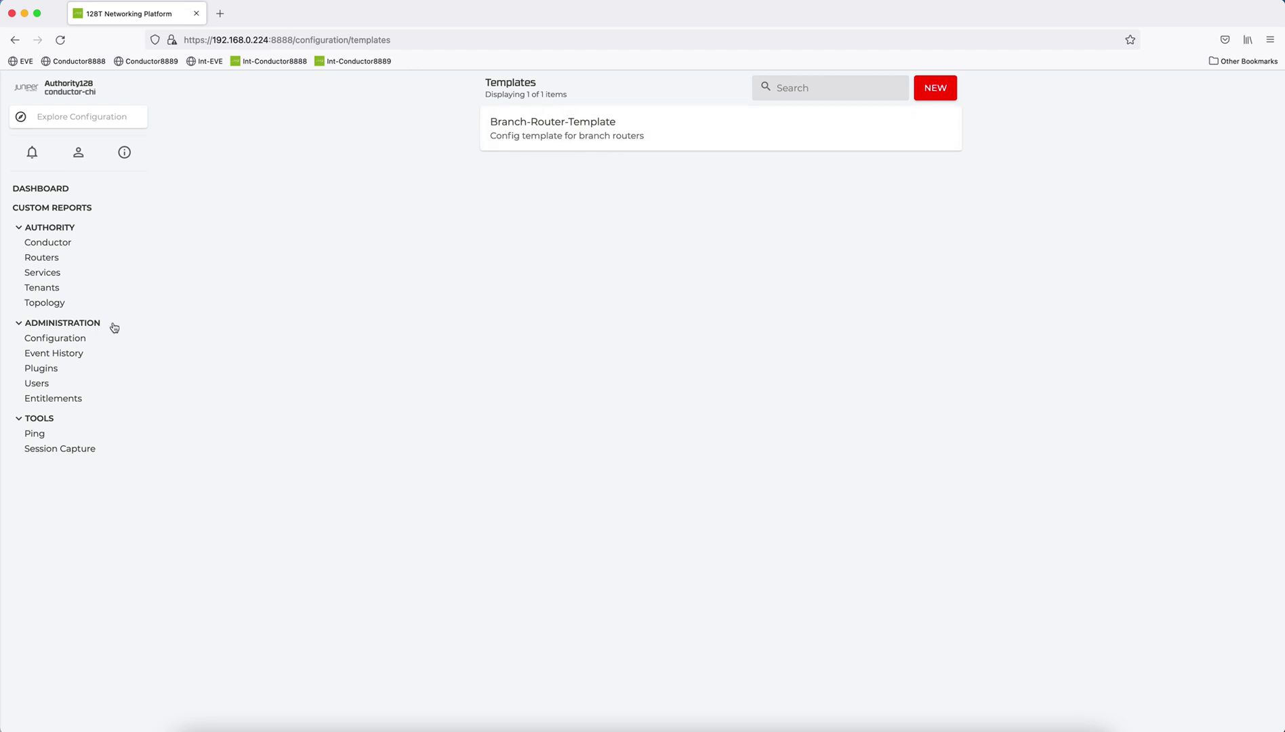
# Open router SSR-513-test's configuration from the Configuration page.
pyautogui.click(88, 339)
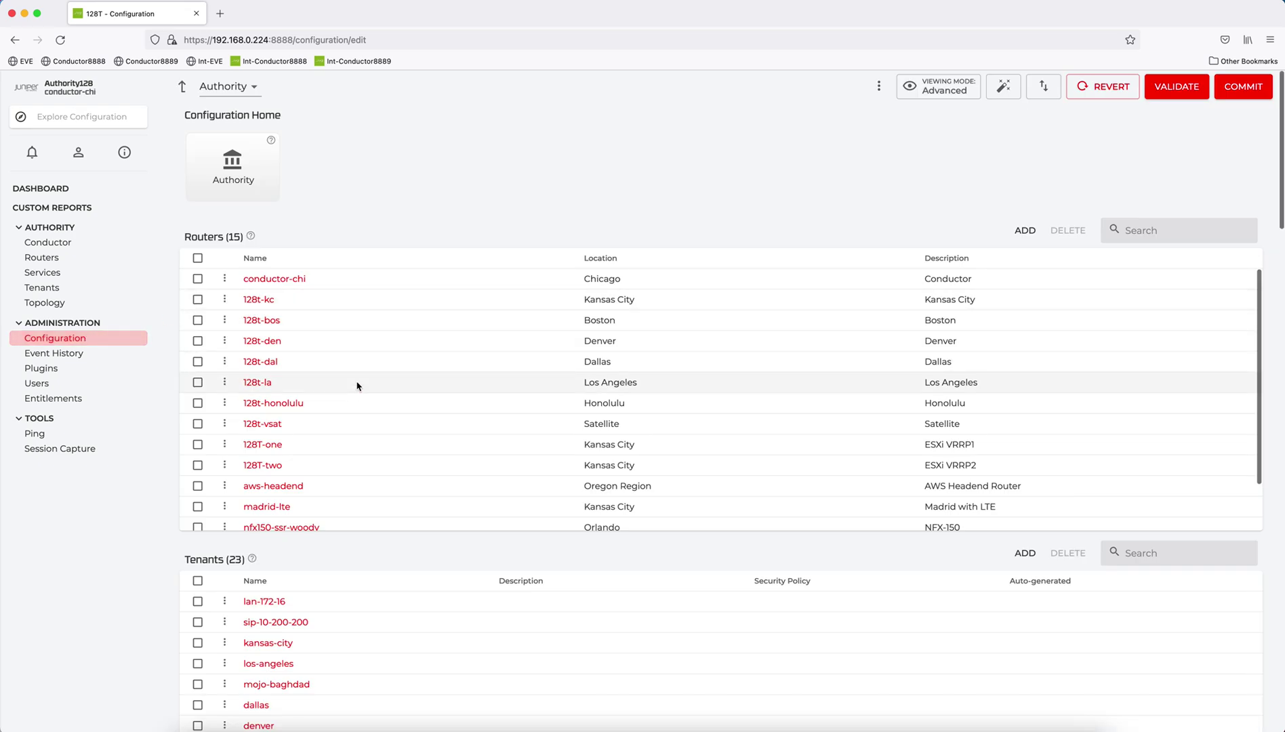
pyautogui.scroll(-2, 357, 385)
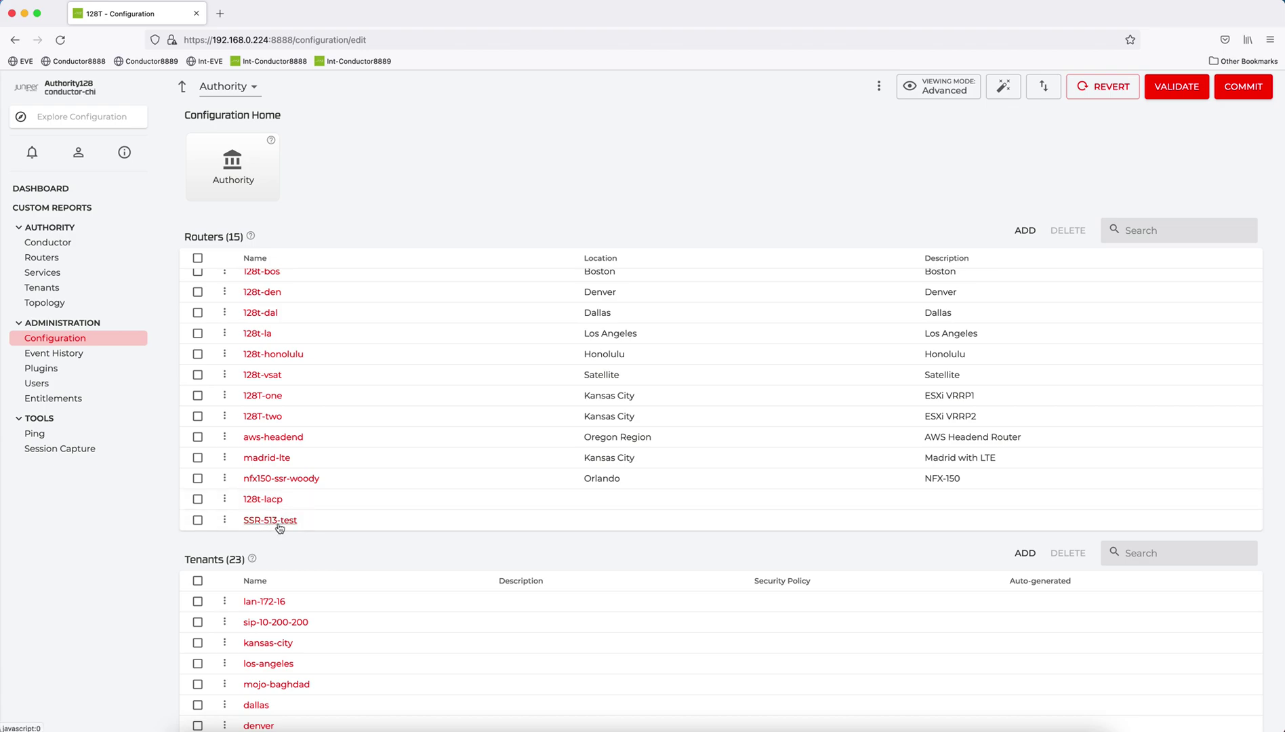
pyautogui.click(273, 521)
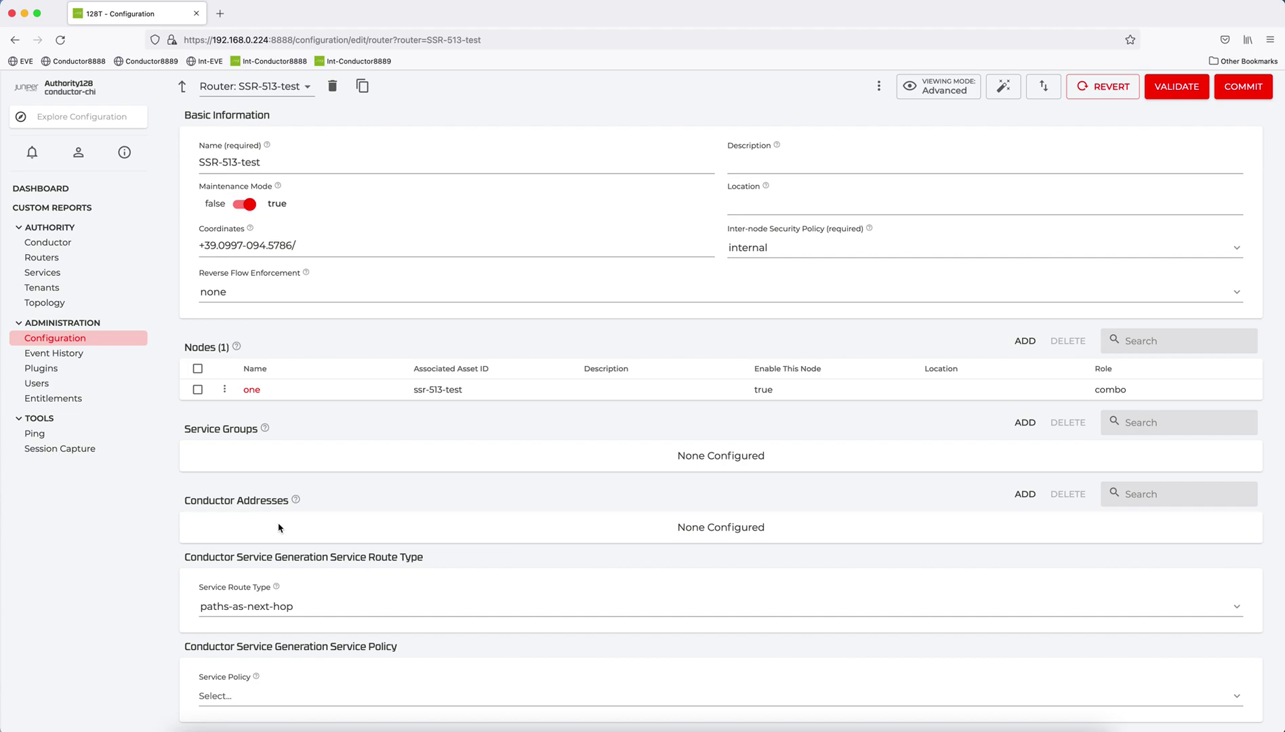
# Copy SSR-513-test's configuration into Branch-Router-Template.
pyautogui.click(362, 88)
pyautogui.click(570, 427)
pyautogui.click(567, 425)
pyautogui.click(803, 456)
# Open Branch-Router-Template's details from the Templates list.
pyautogui.click(1005, 90)
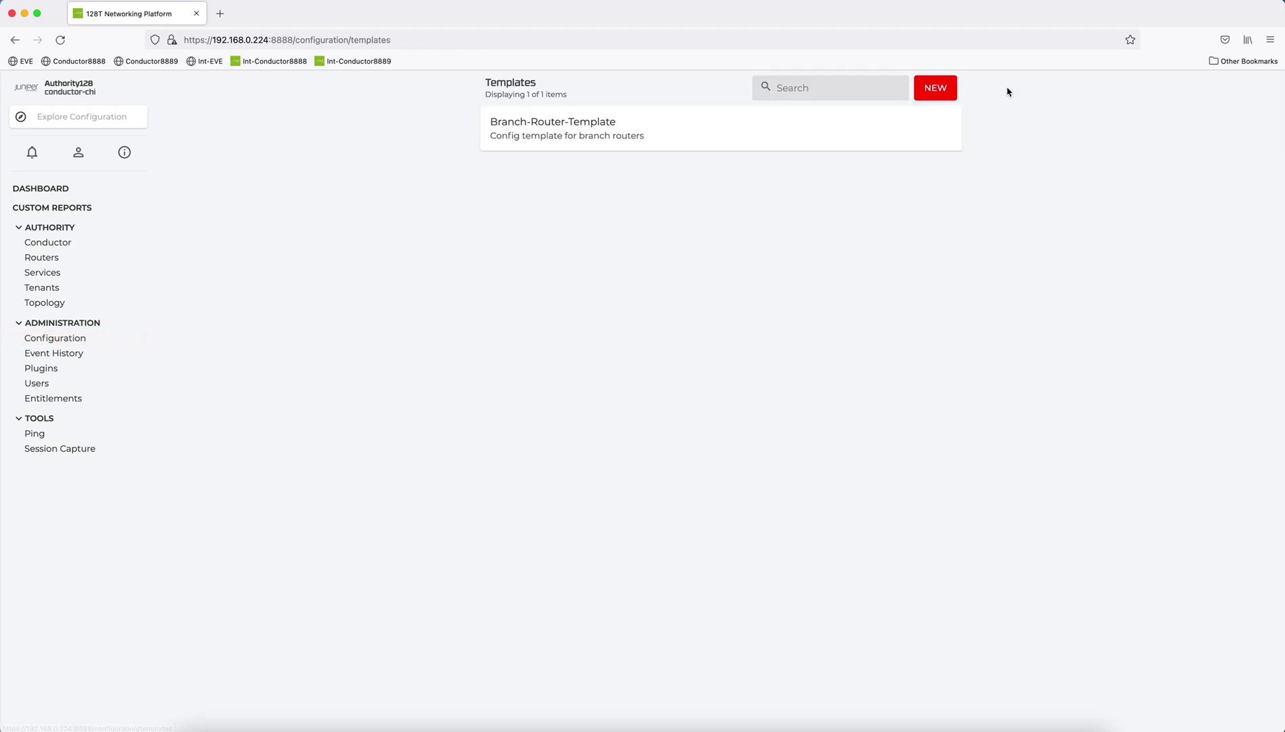
pyautogui.click(714, 131)
pyautogui.scroll(-1, 395, 410)
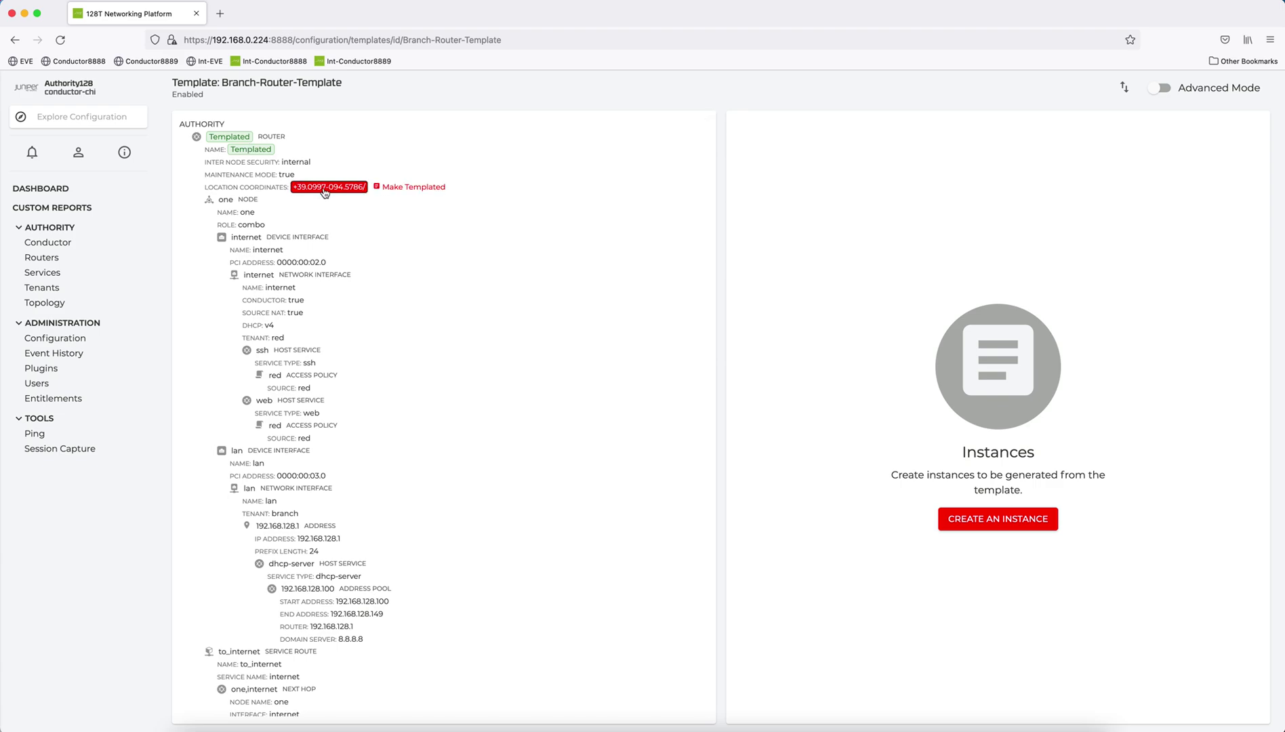
# Make the Location Coordinates and node Name templated values, then add a first instance.
pyautogui.click(324, 193)
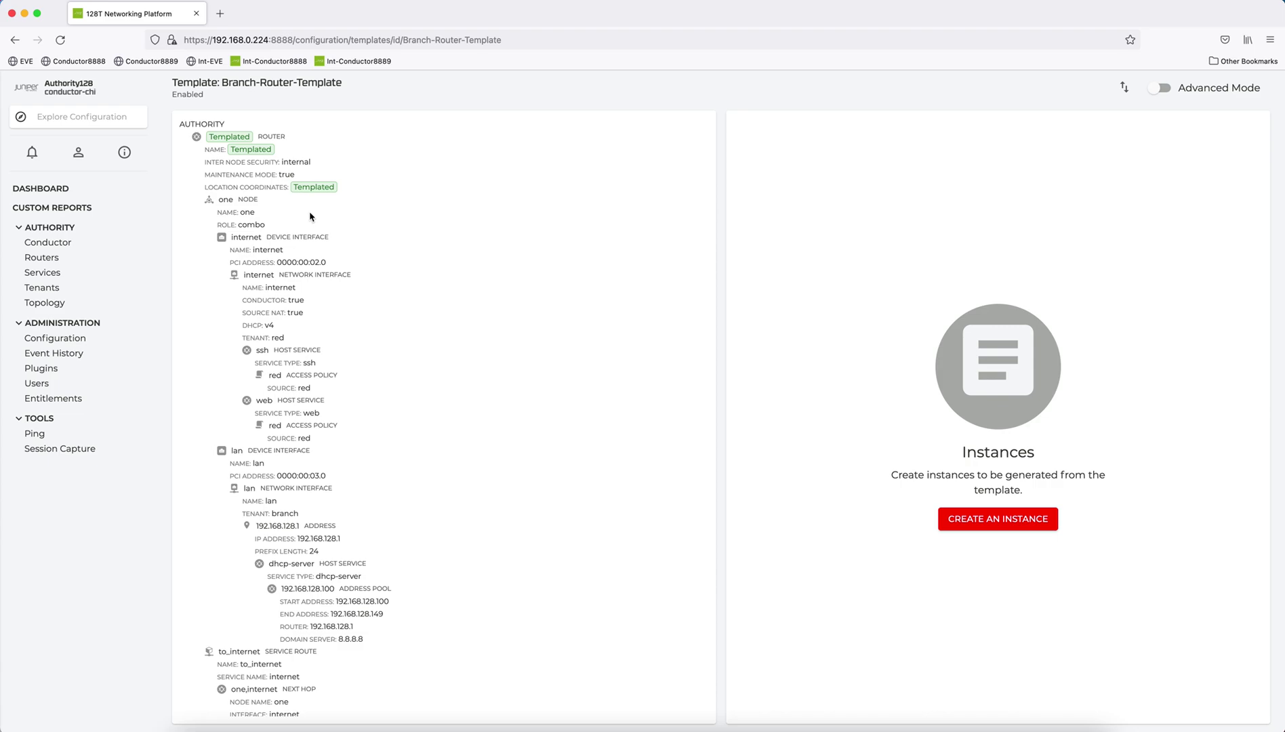
pyautogui.click(250, 216)
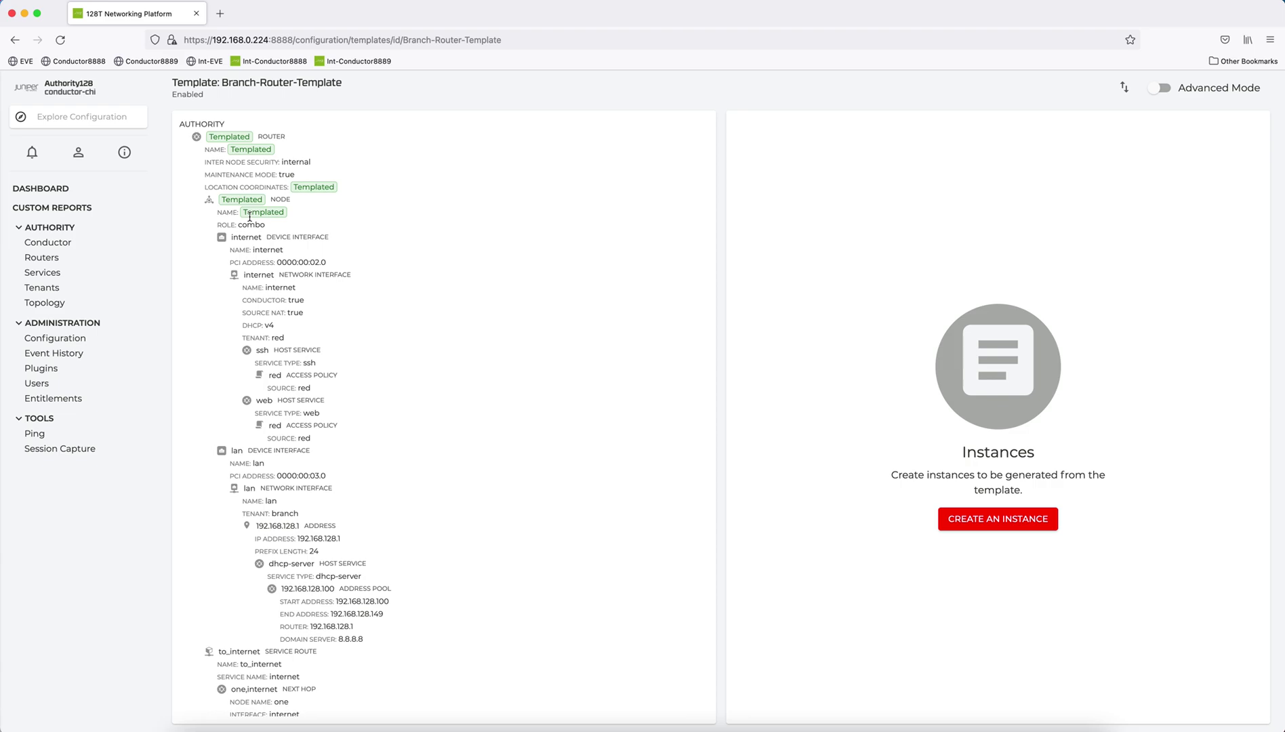
pyautogui.scroll(-1, 372, 487)
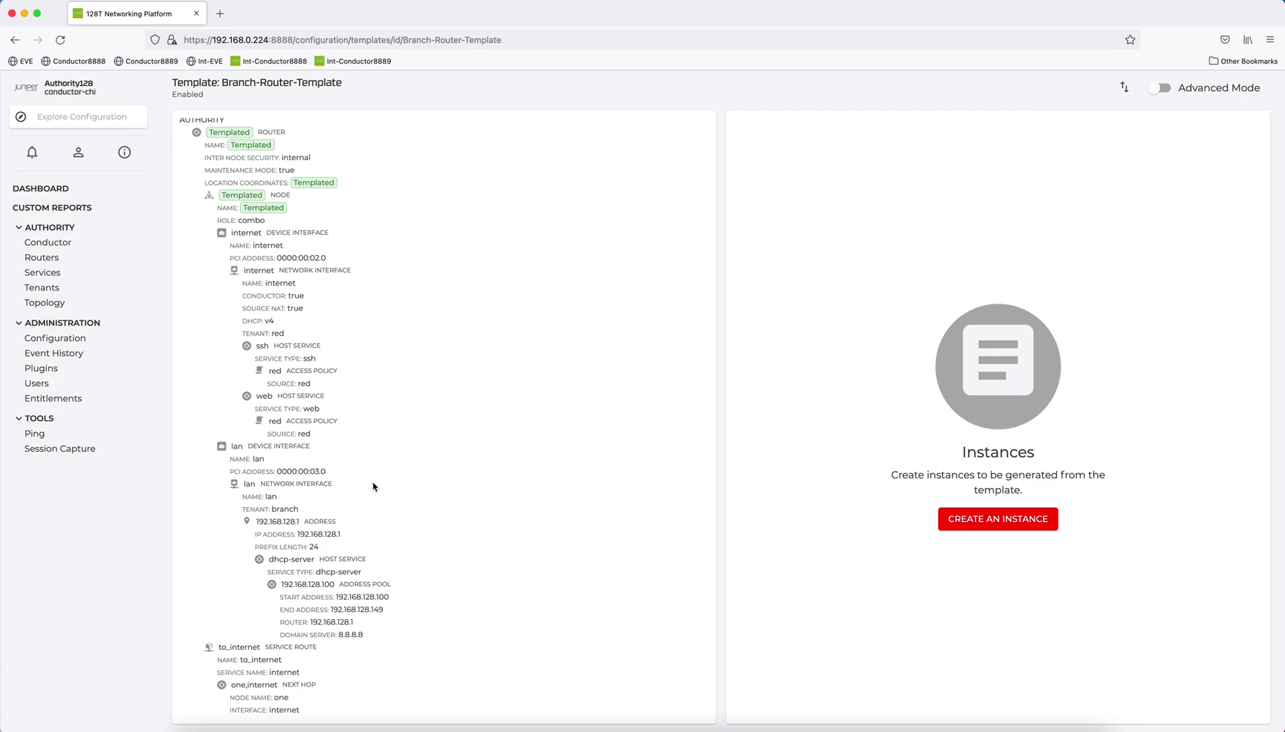
pyautogui.click(976, 523)
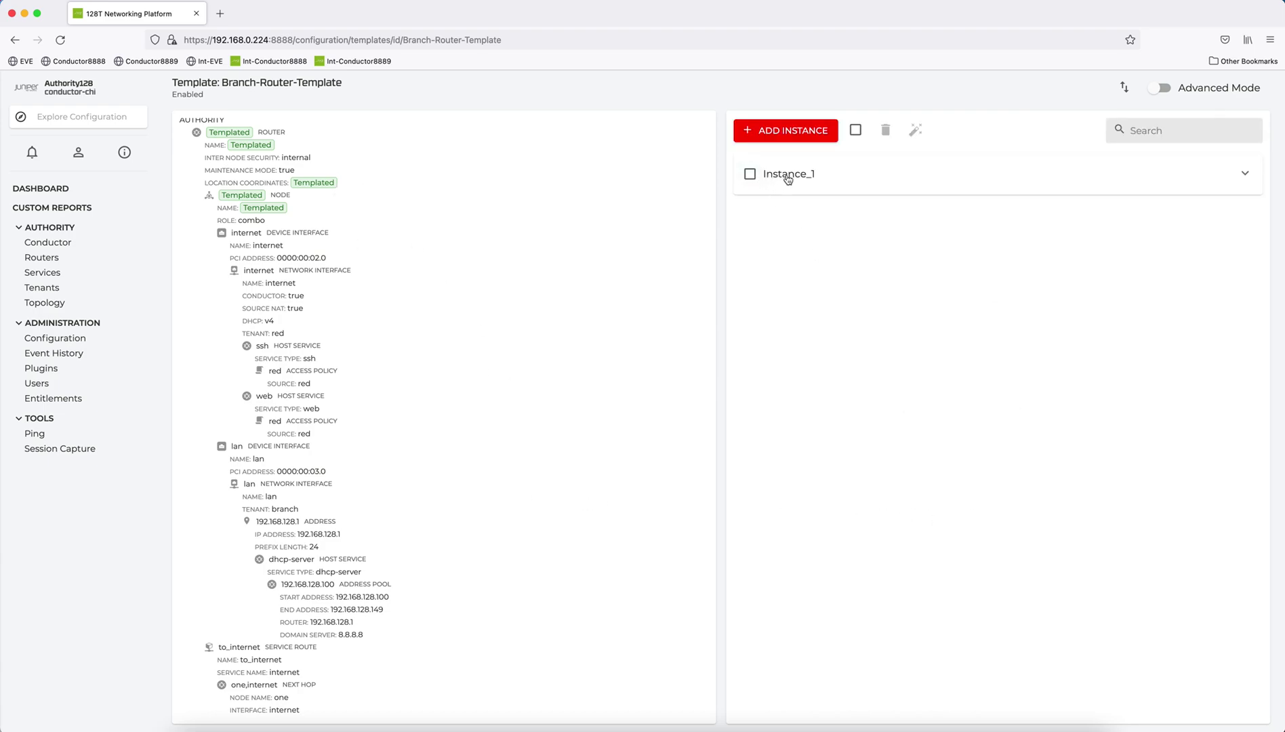
# Rename Instance_1 to Orlando-Branch with router ssr-orlando, coordinates +90.0-045.0/, node node1, and save.
pyautogui.click(859, 179)
pyautogui.doubleClick(839, 241)
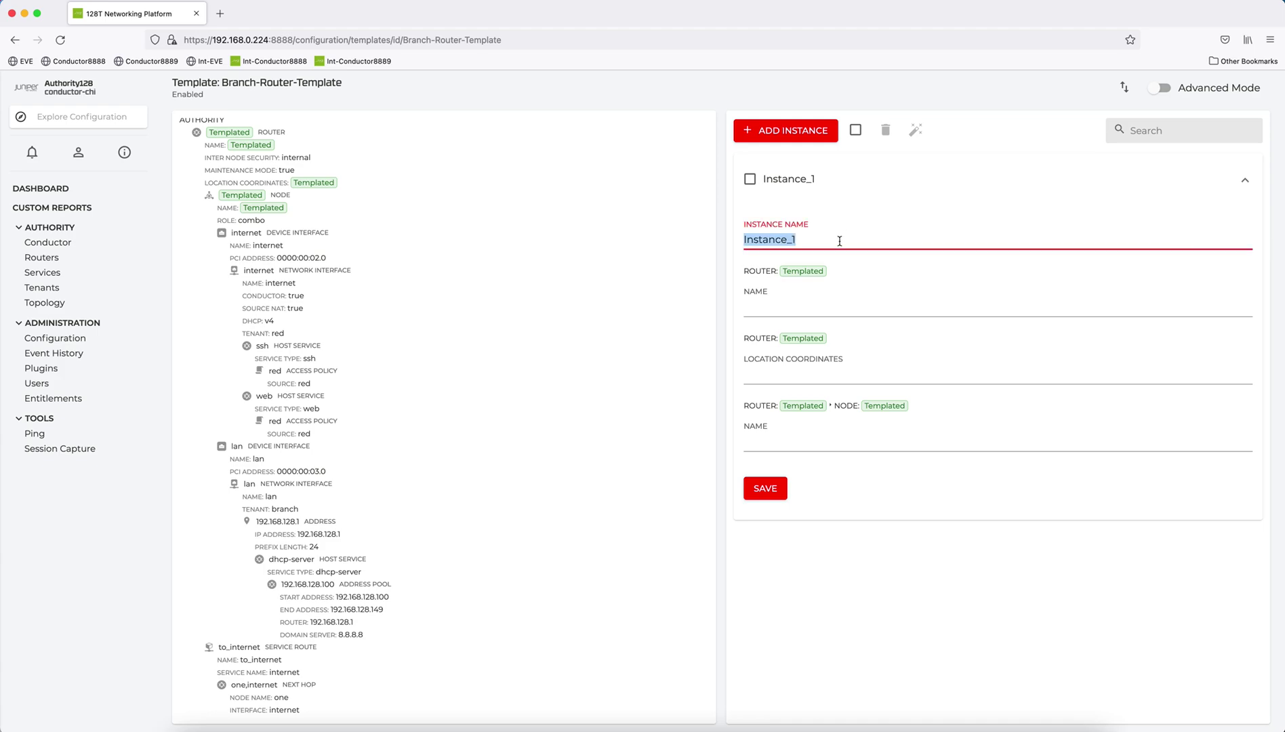
pyautogui.write('Orlando-Branch')
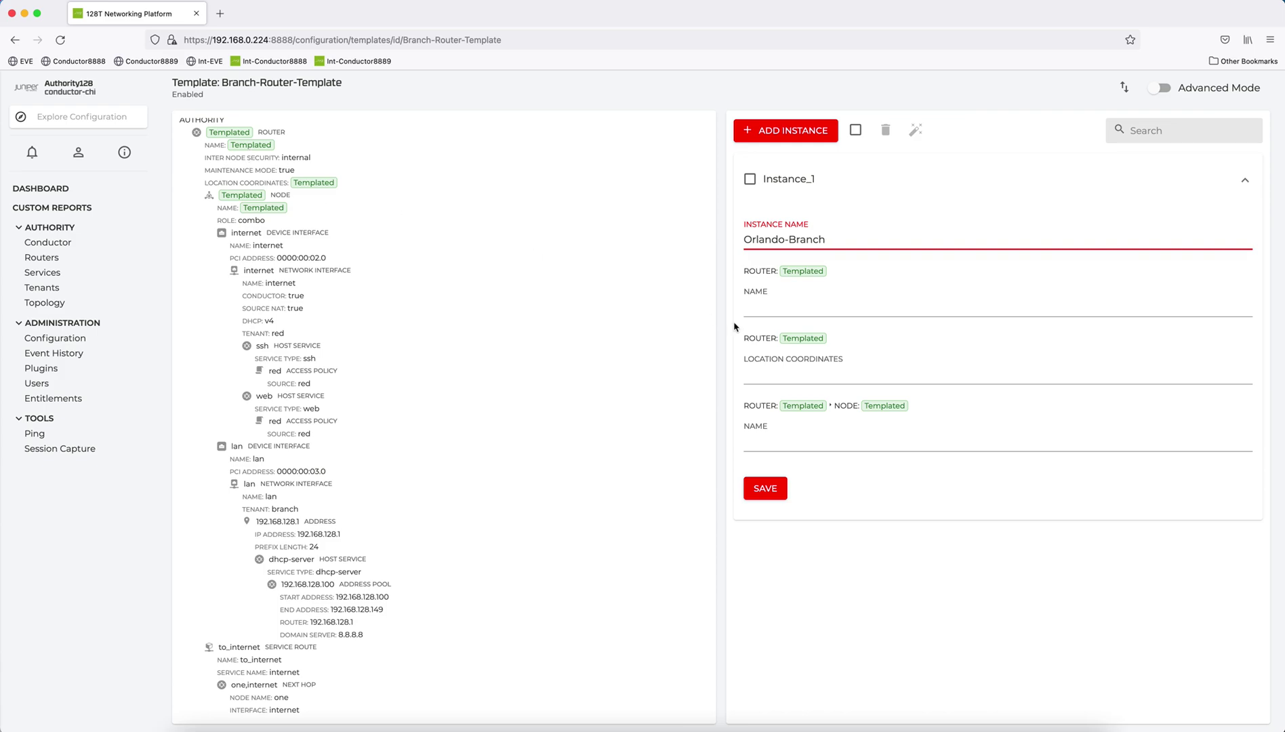
pyautogui.click(798, 305)
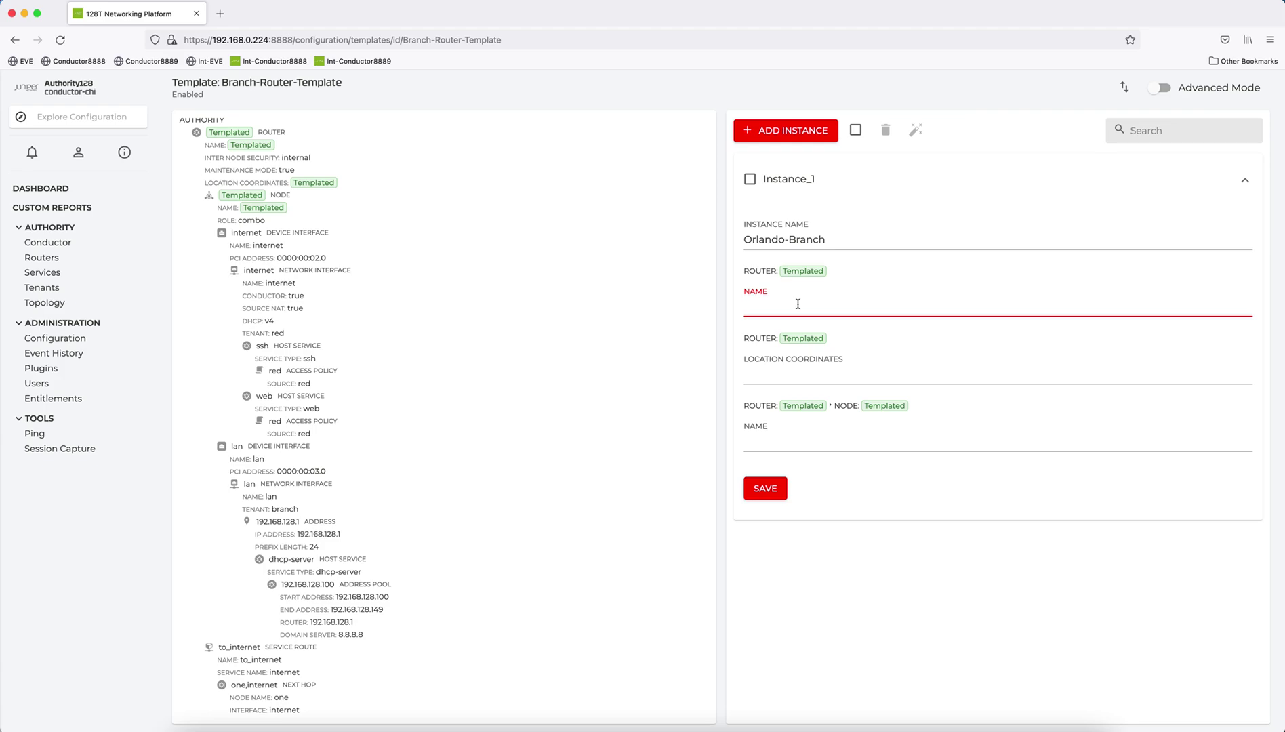
pyautogui.write('ssr-orlando')
pyautogui.click(793, 377)
pyautogui.write('+')
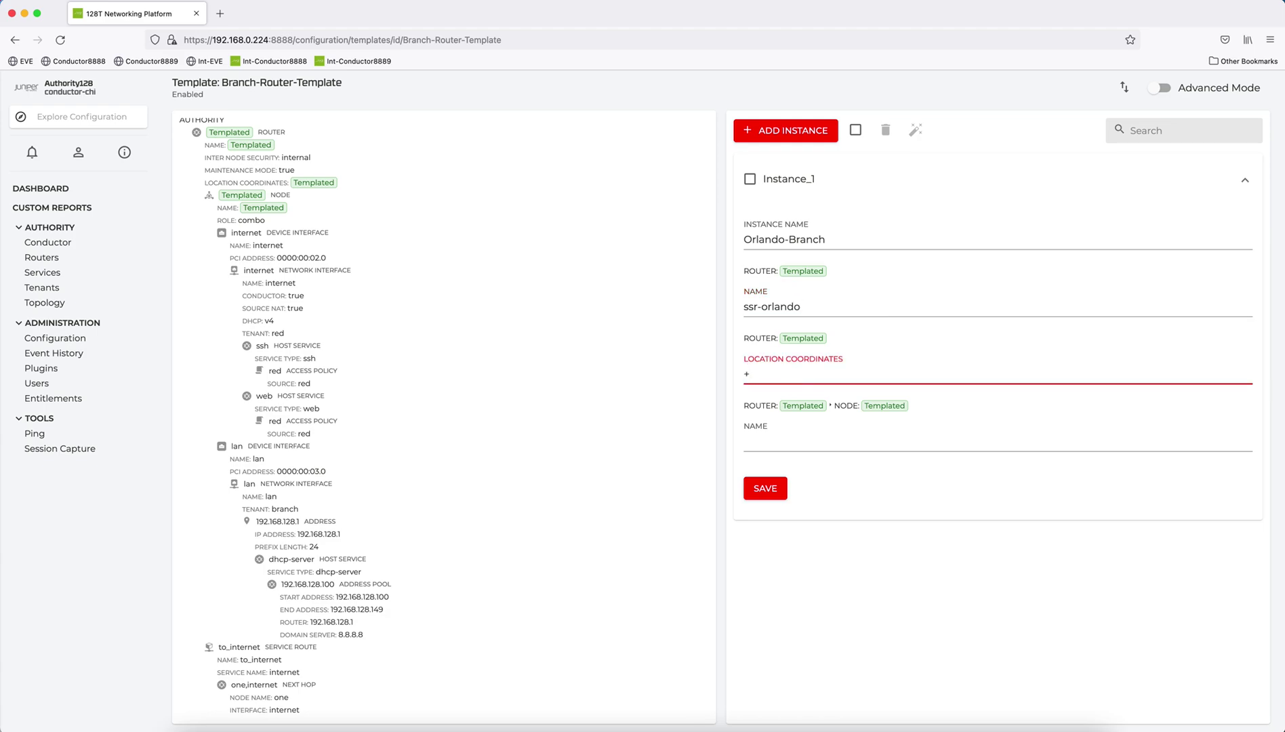
pyautogui.write('90.0-045.0/')
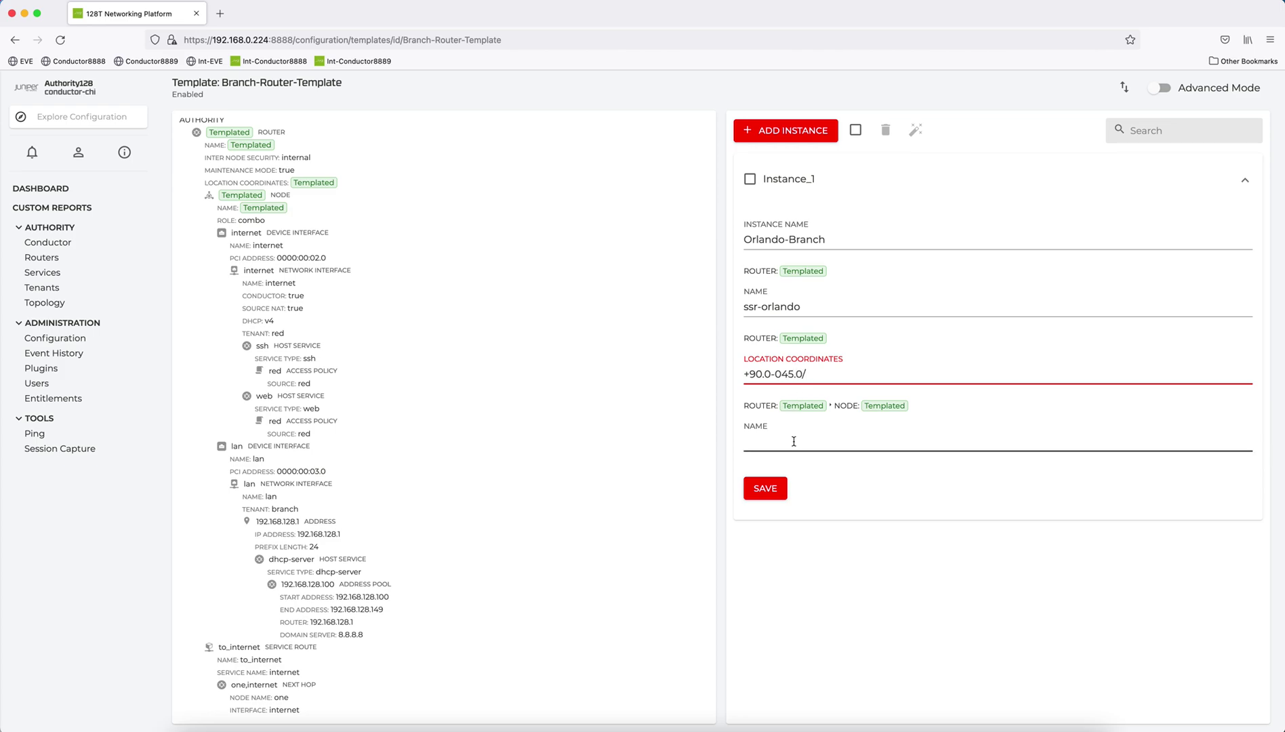
pyautogui.click(794, 442)
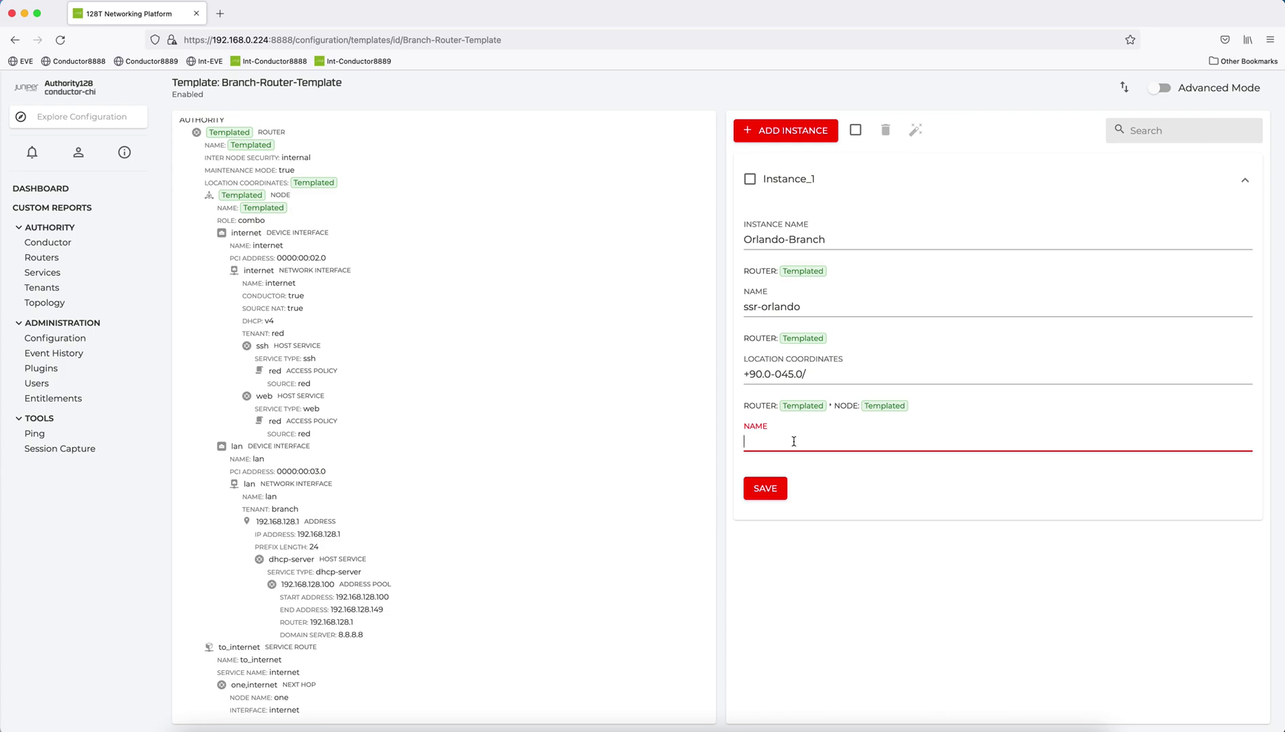
pyautogui.write('node1')
pyautogui.click(769, 495)
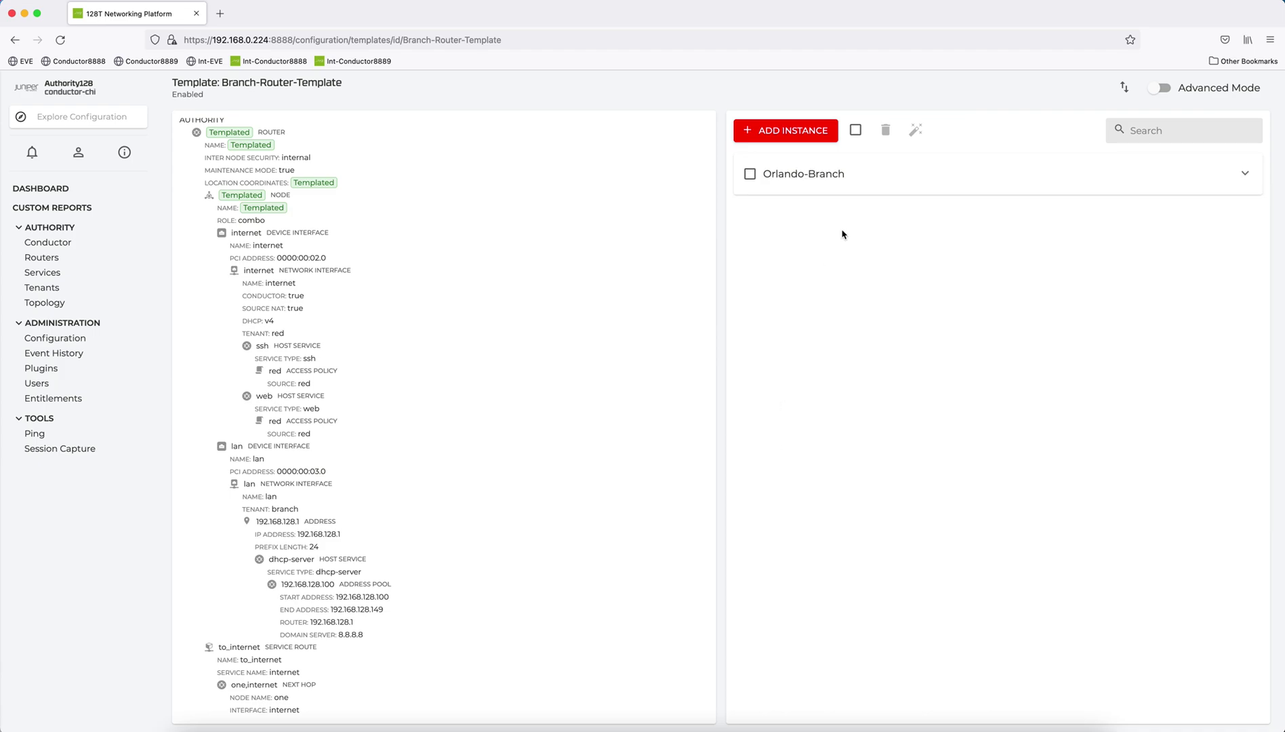
# Add Instance_2, rename it Hawaii-Branch, and set router name ssr-hawaii.
pyautogui.click(774, 139)
pyautogui.click(1063, 188)
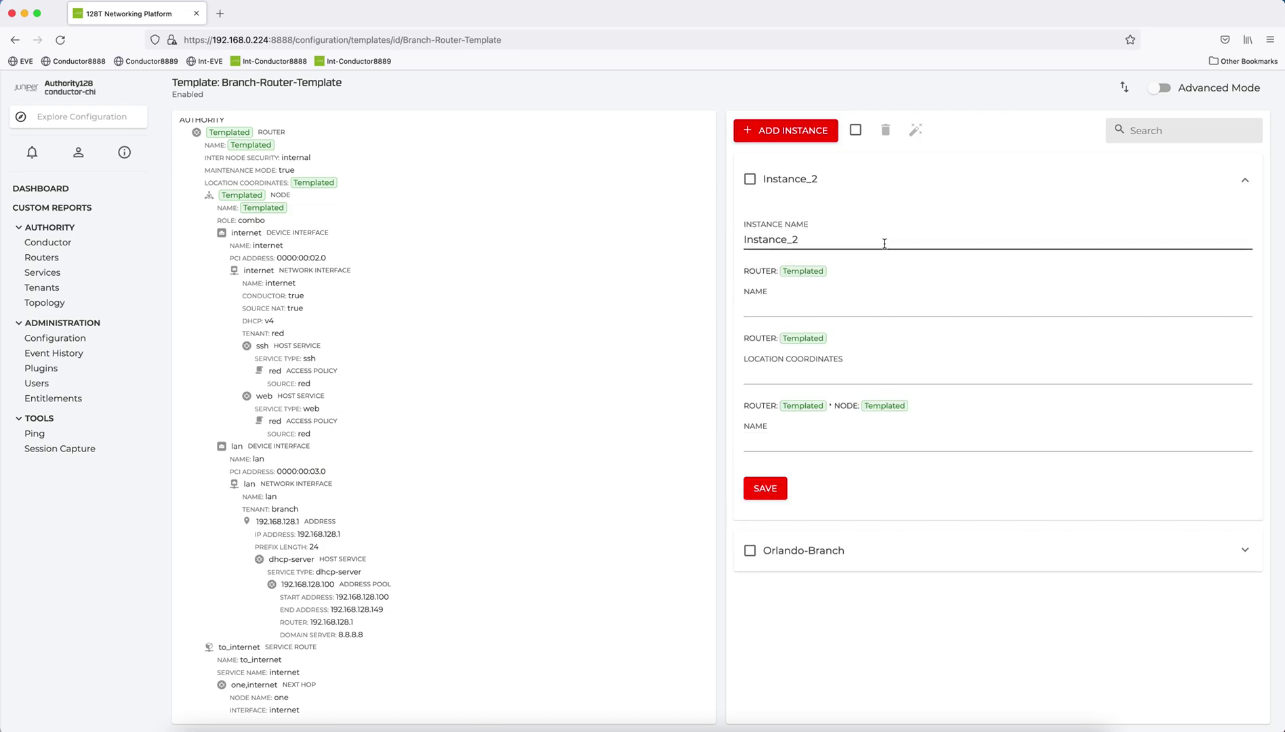
pyautogui.doubleClick(884, 244)
pyautogui.write('Hawaii-Branch')
pyautogui.press('Tab')
pyautogui.write('ssr-hawaii')
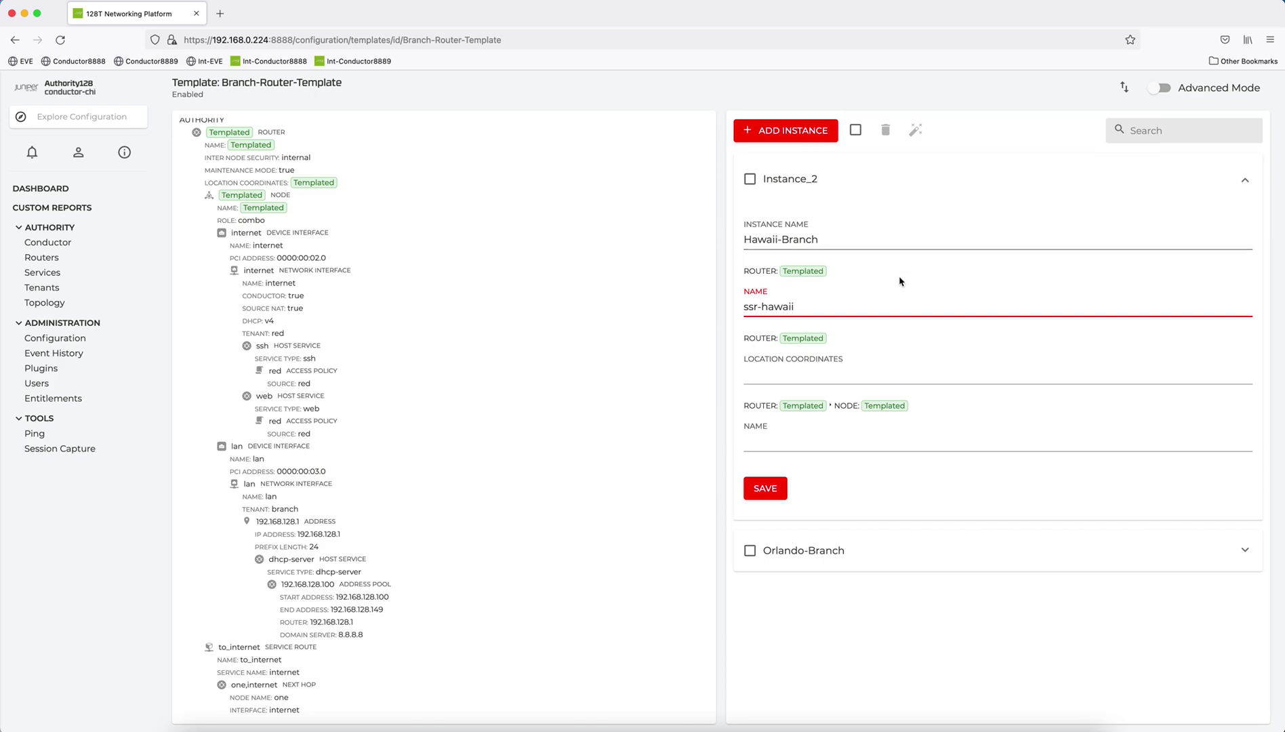
# Set Hawaii-Branch coordinates to +90.0-055.0/ and node name node-one, then save.
pyautogui.click(879, 370)
pyautogui.write('+090')
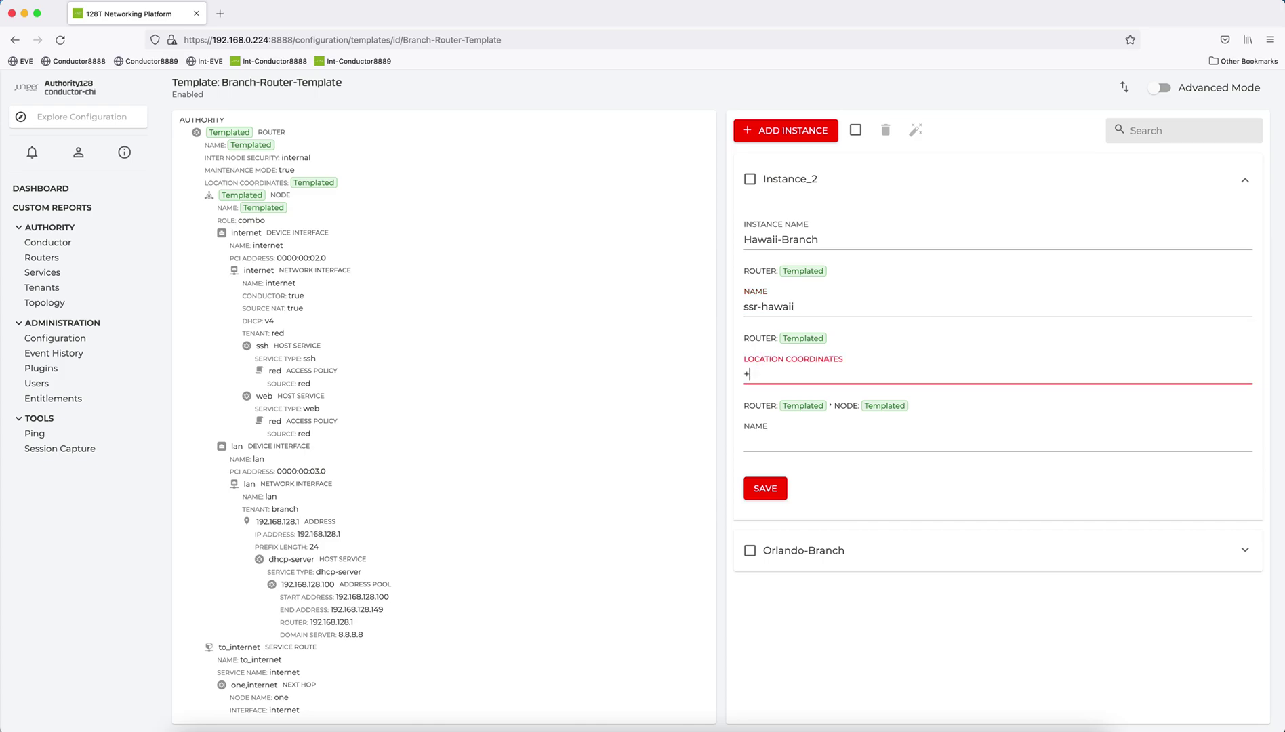
pyautogui.write('90.0-055.0/')
pyautogui.click(864, 444)
pyautogui.write('node')
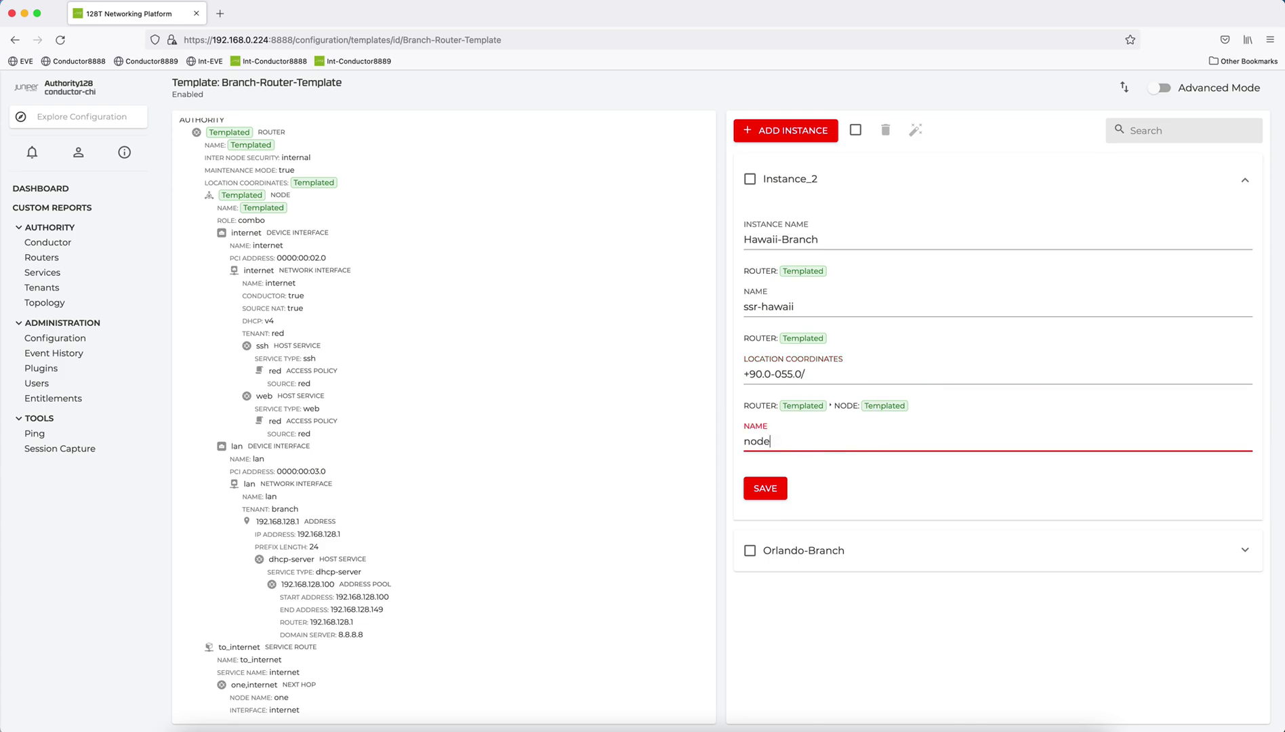
pyautogui.write('-one')
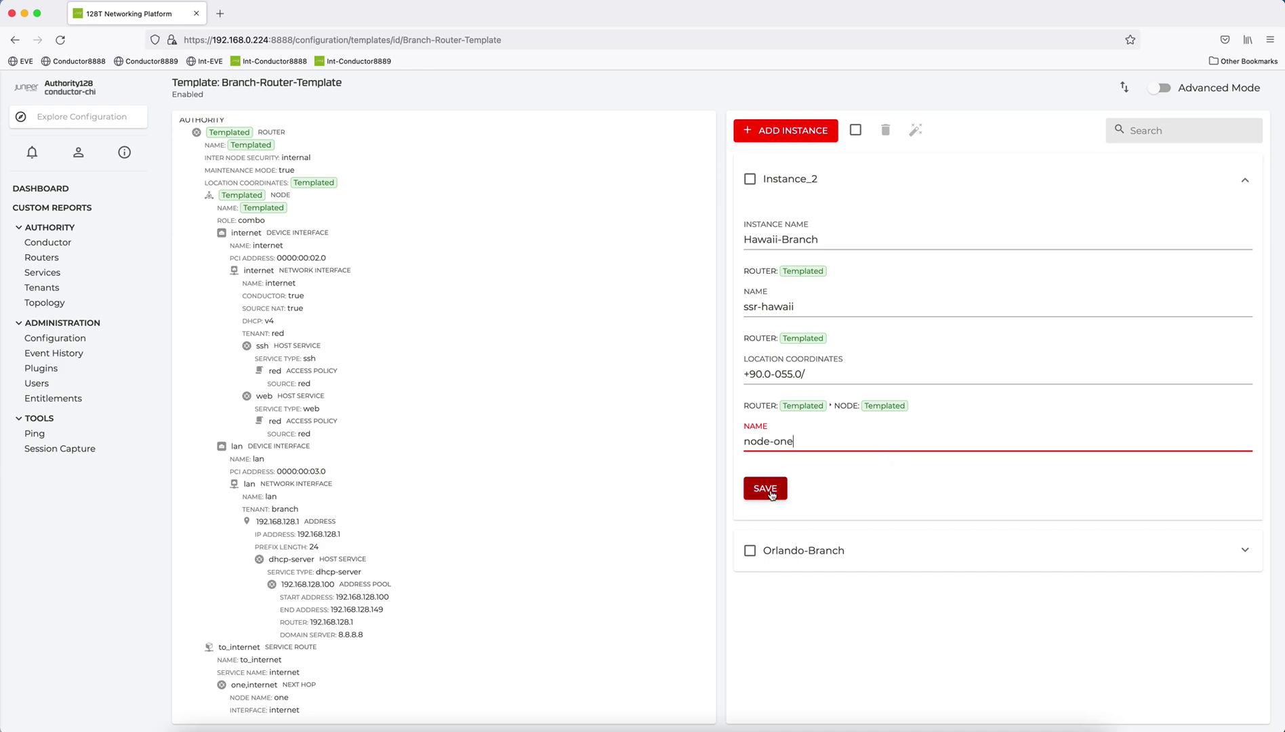
pyautogui.click(767, 489)
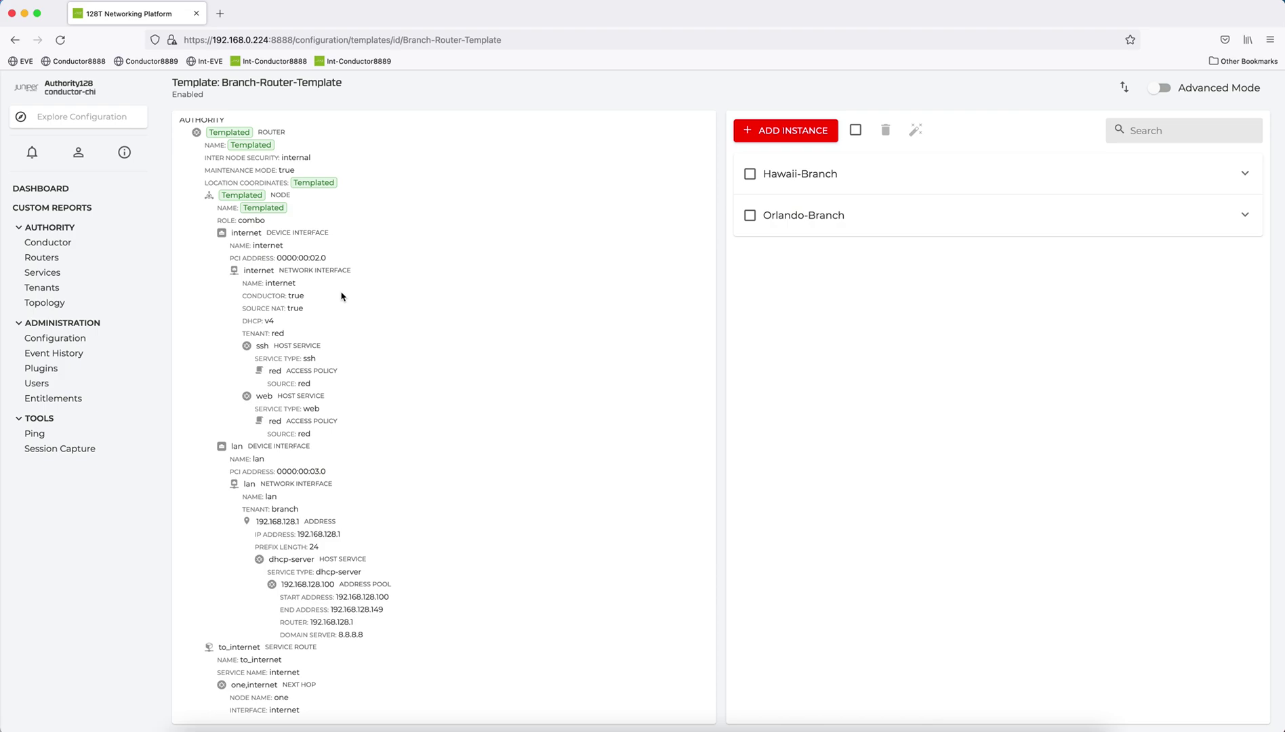
# Select the Hawaii-Branch and Orlando-Branch instances and confirm generating their router configuration.
pyautogui.click(750, 175)
pyautogui.click(750, 217)
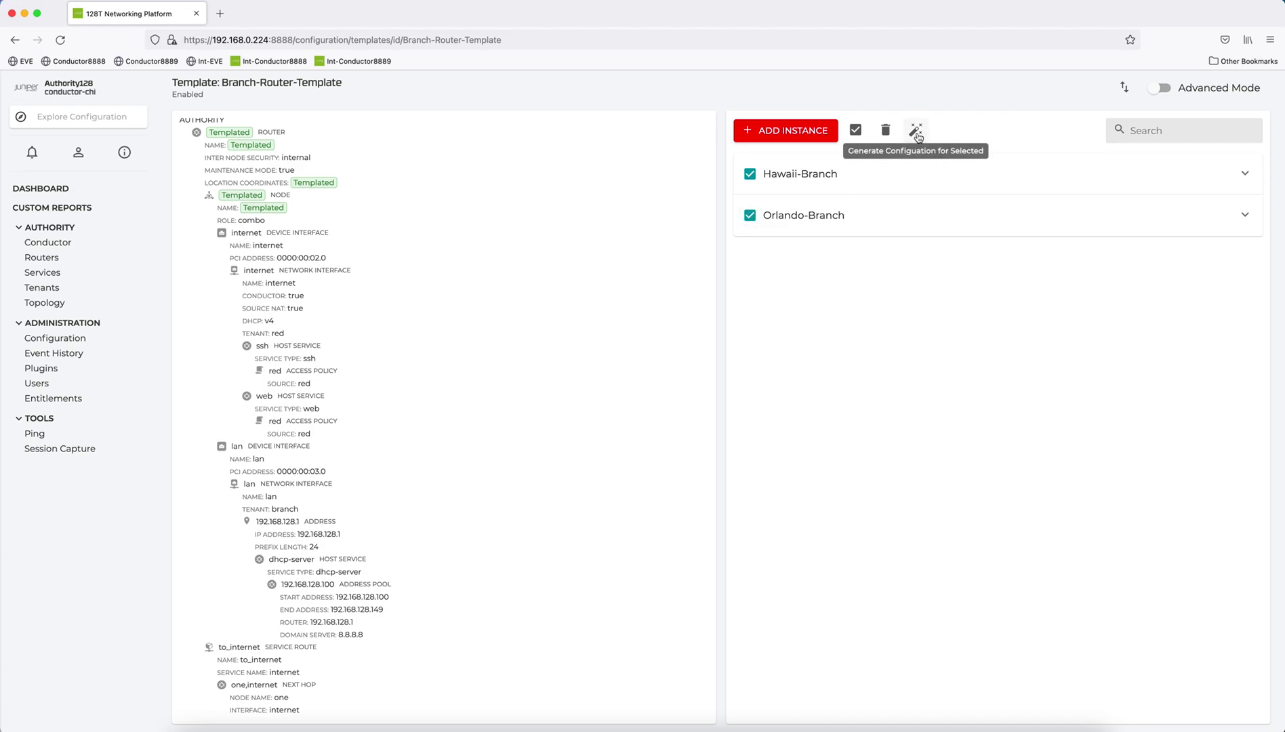
pyautogui.click(917, 133)
pyautogui.click(925, 460)
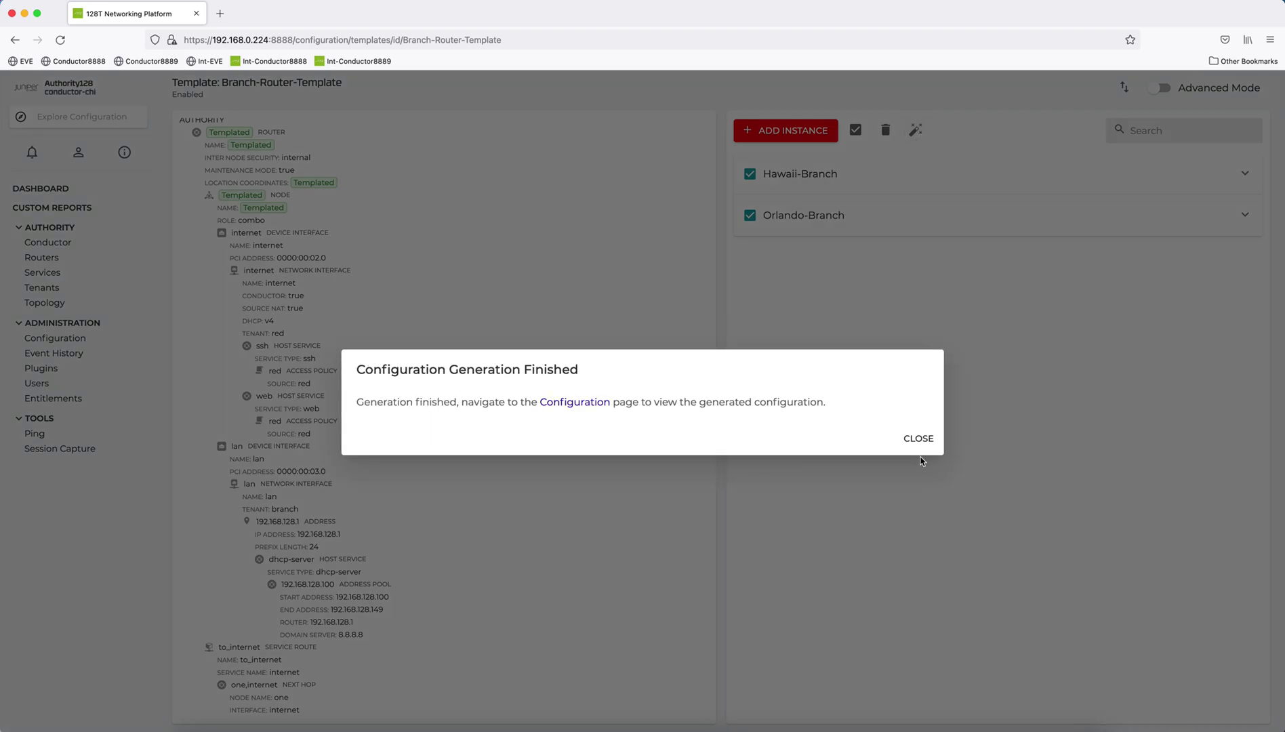
pyautogui.click(588, 403)
# Inspect the generated router ssr-orlando and its node1 settings.
pyautogui.scroll(-1, 399, 415)
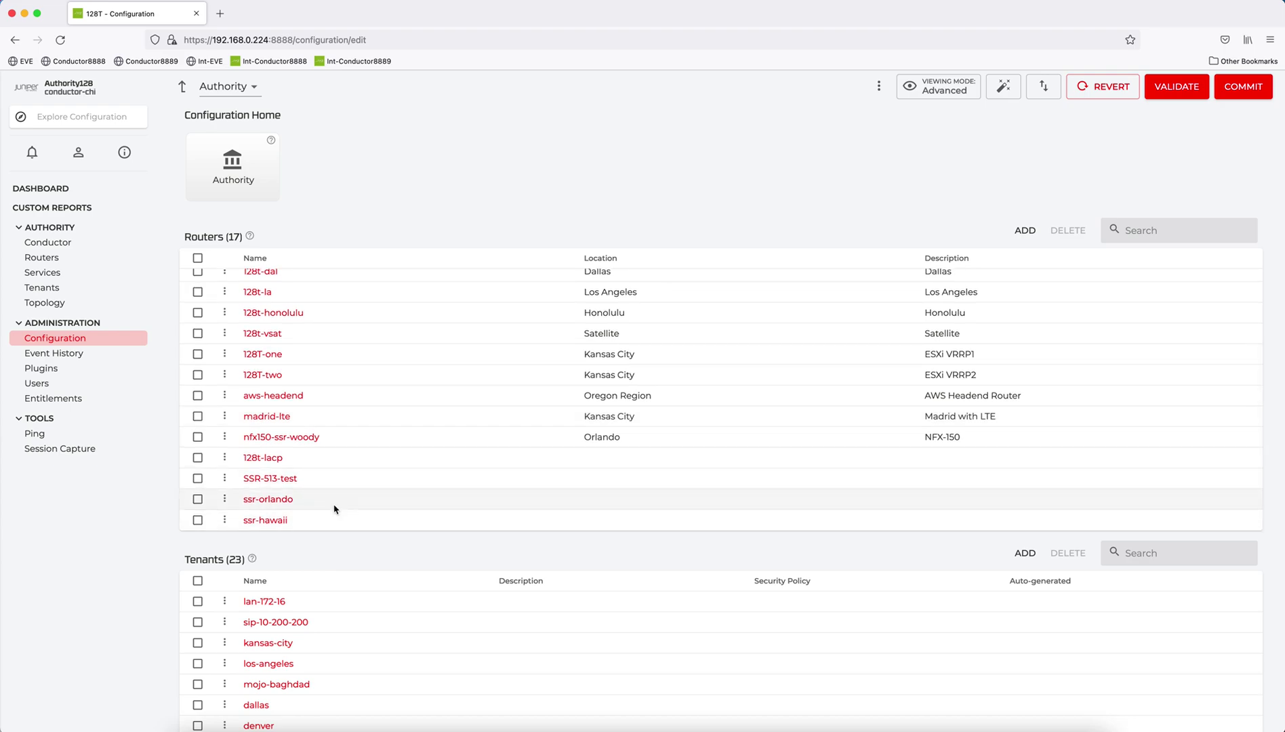
pyautogui.click(268, 499)
pyautogui.click(257, 390)
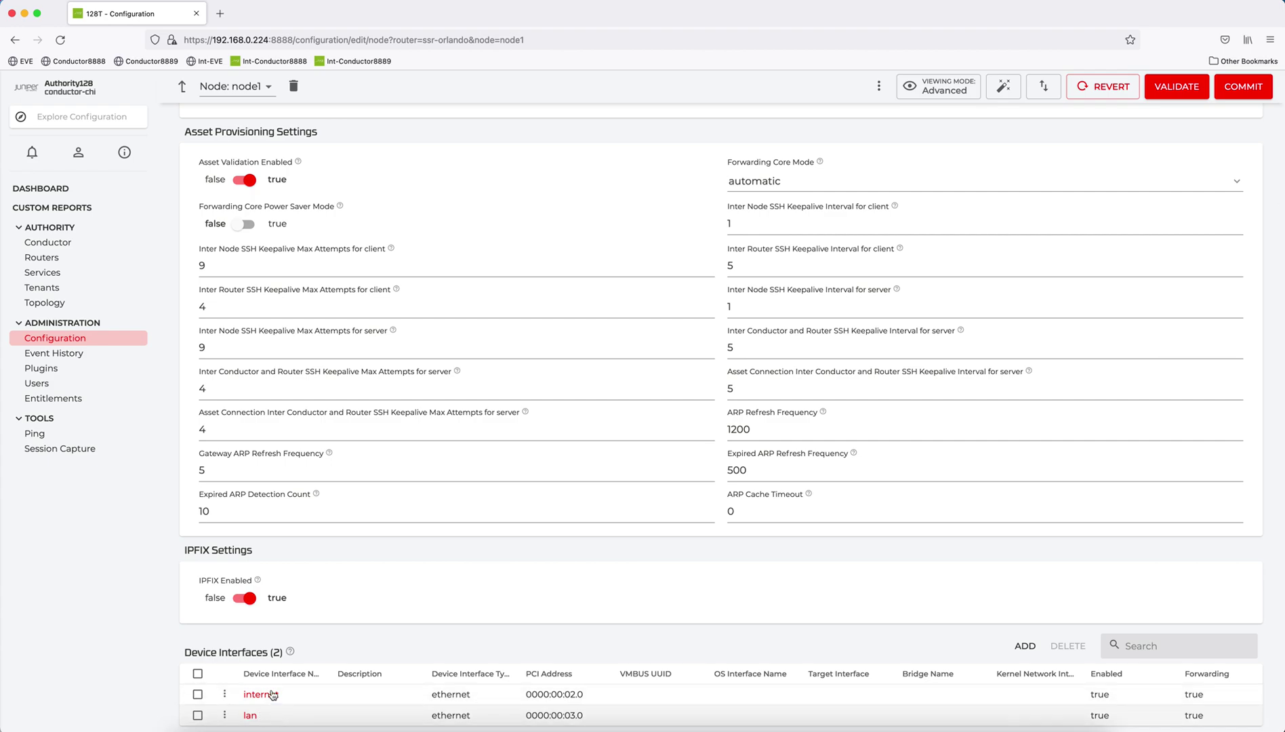
# Return to Configuration and open router ssr-hawaii's node-one with its internet and lan interfaces.
pyautogui.click(78, 258)
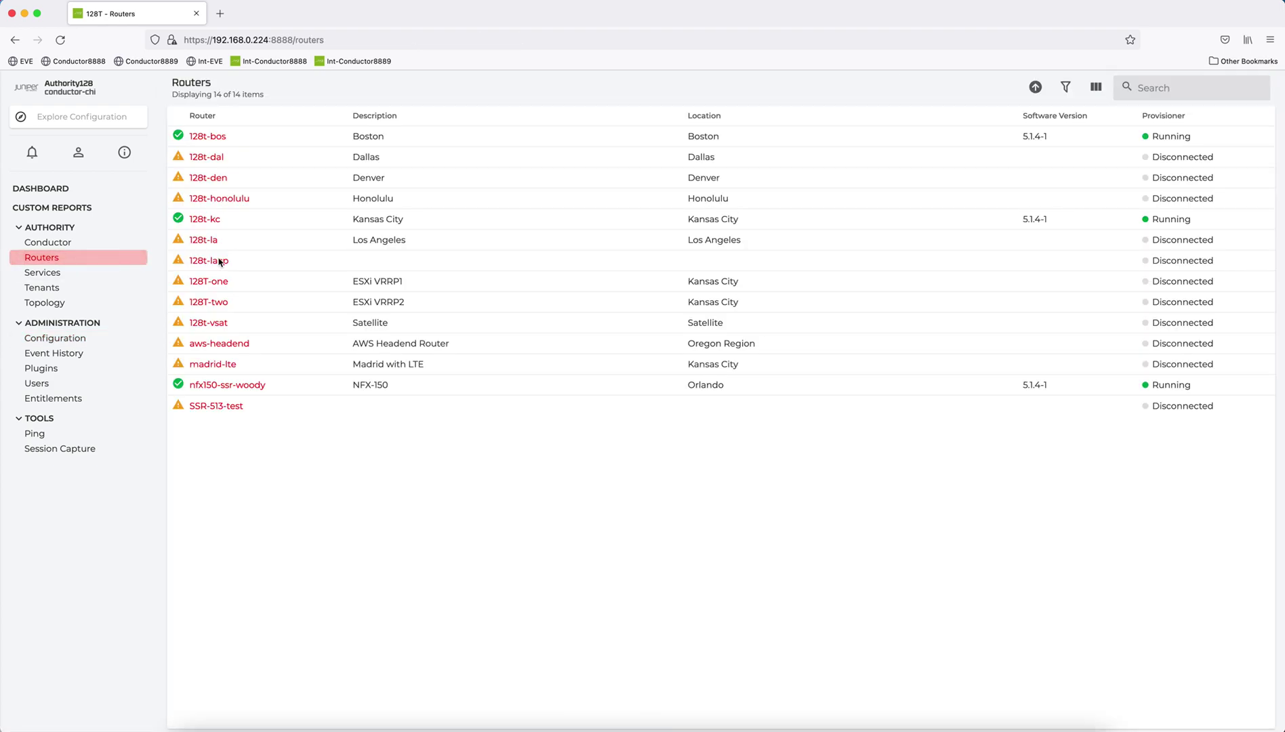
pyautogui.click(55, 338)
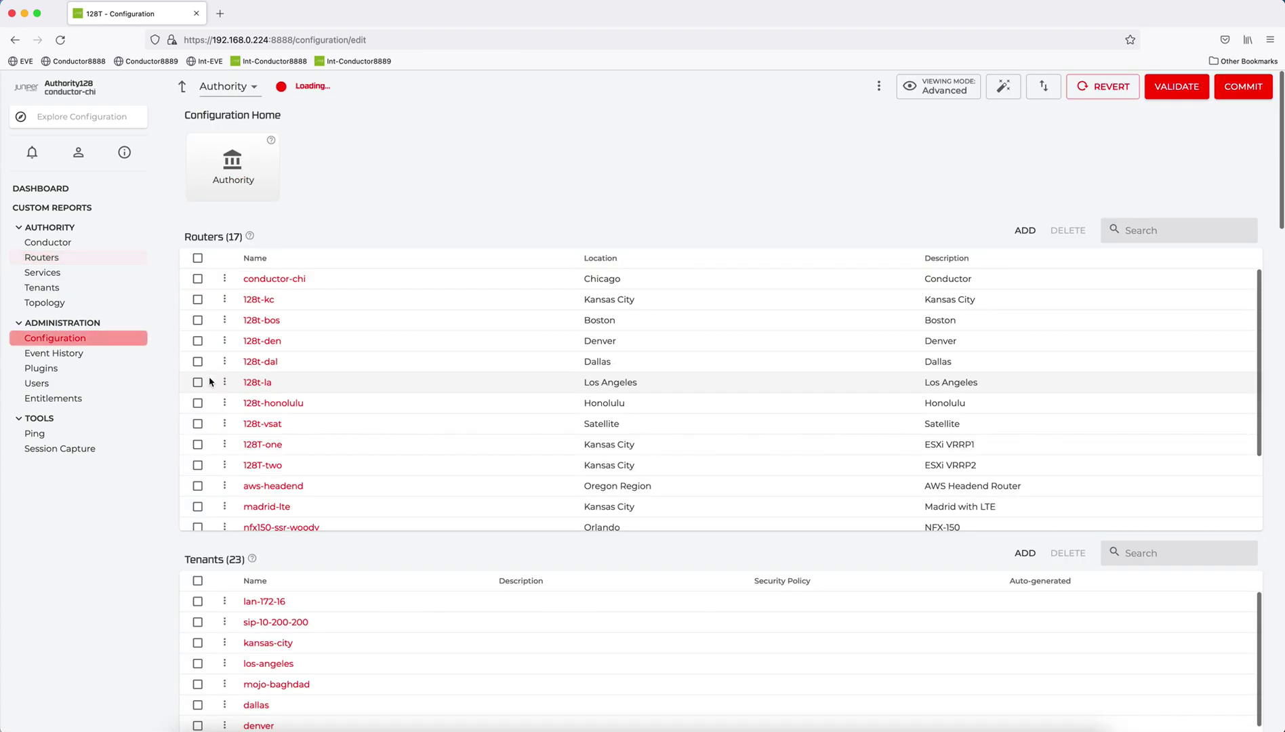
pyautogui.scroll(-4, 270, 434)
pyautogui.click(264, 519)
pyautogui.click(266, 390)
pyautogui.scroll(-3, 296, 592)
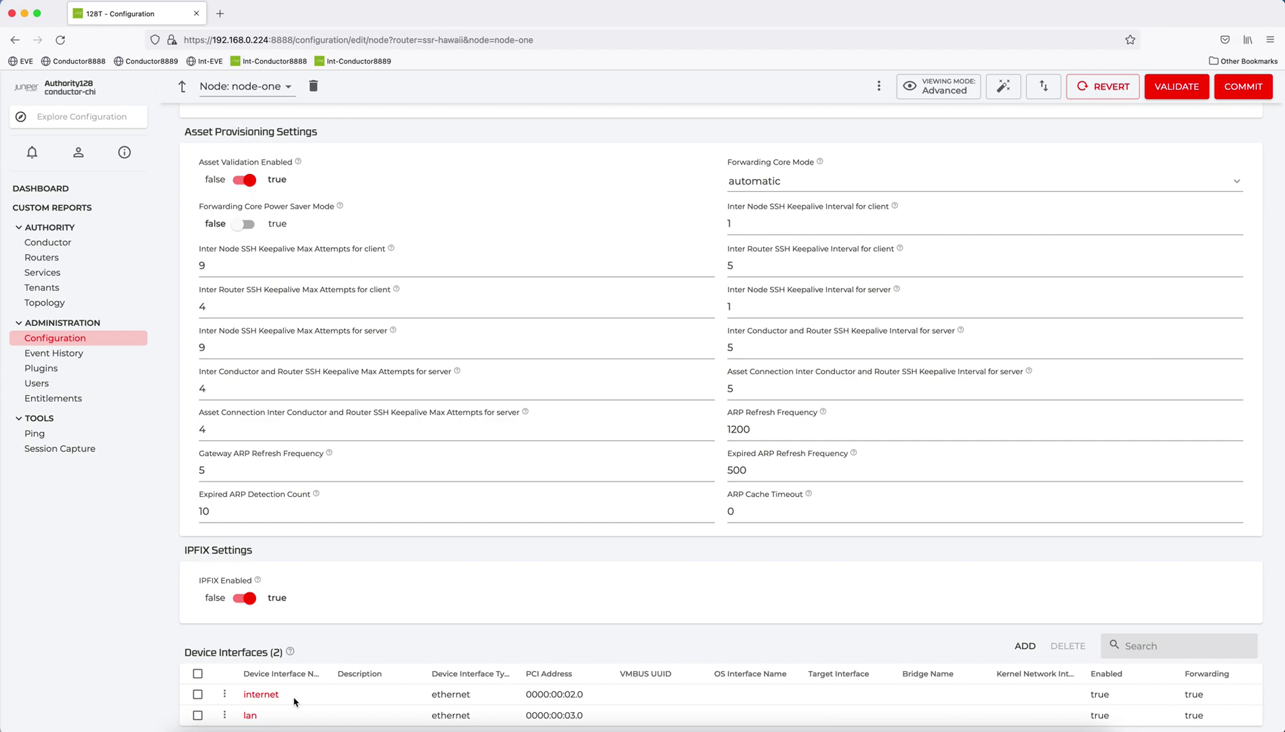